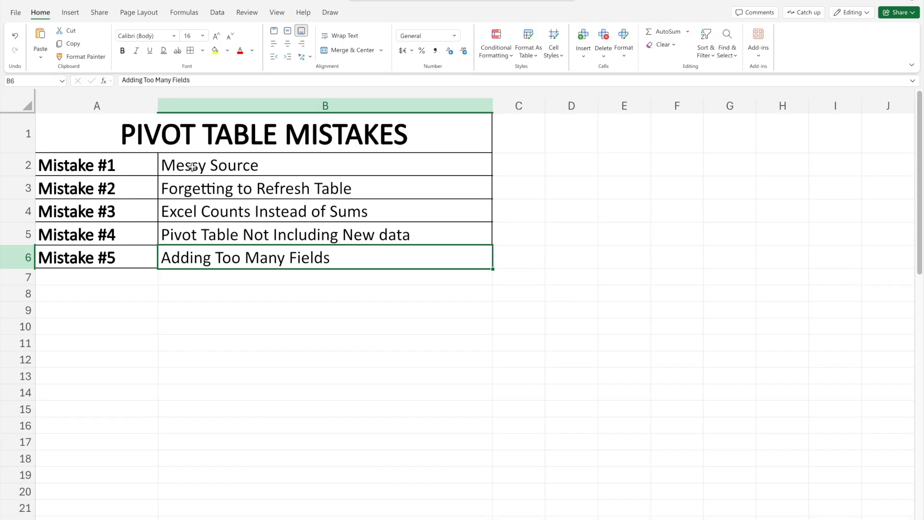
# - Review the five listed pivot table mistakes one by one, from Messy Source to Adding Too Many Fields
pyautogui.click(193, 167)
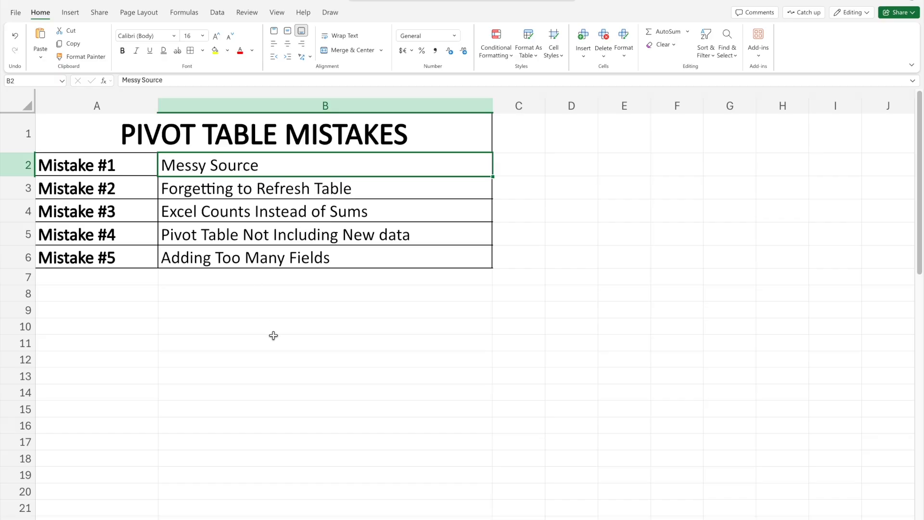
pyautogui.click(223, 185)
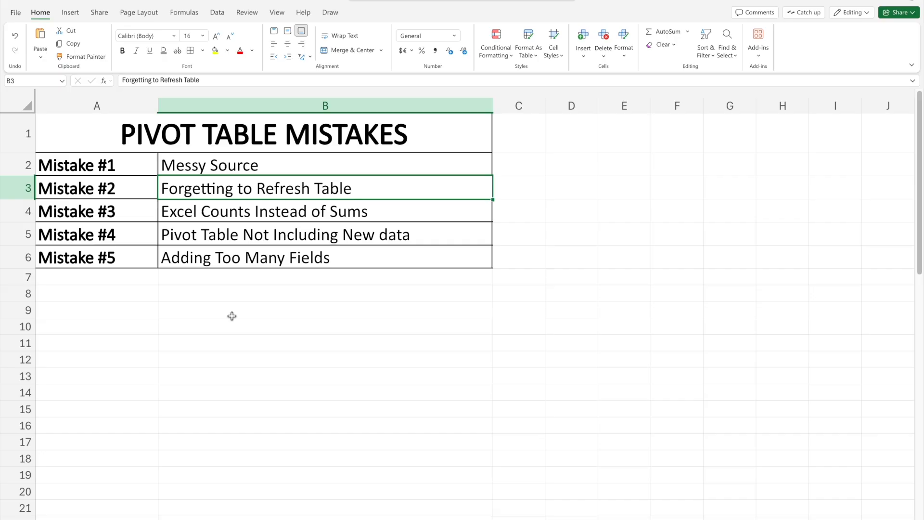
pyautogui.click(219, 208)
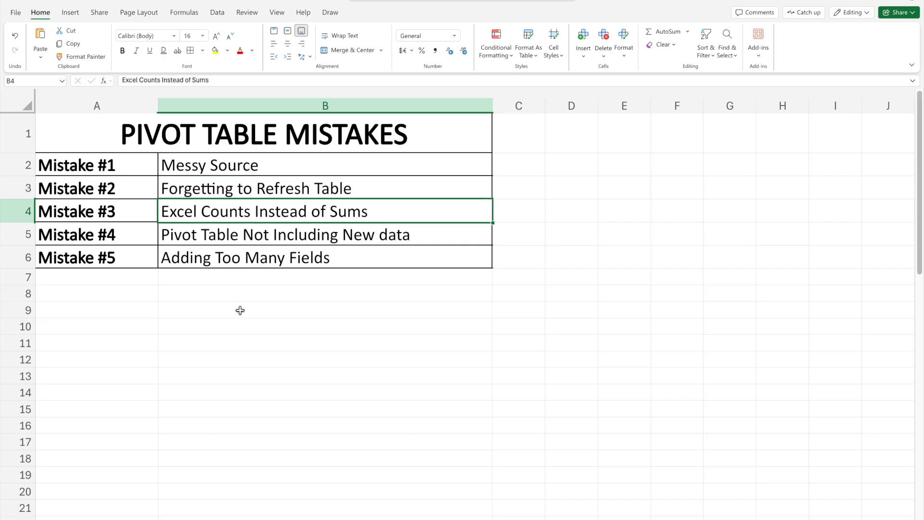
pyautogui.click(226, 242)
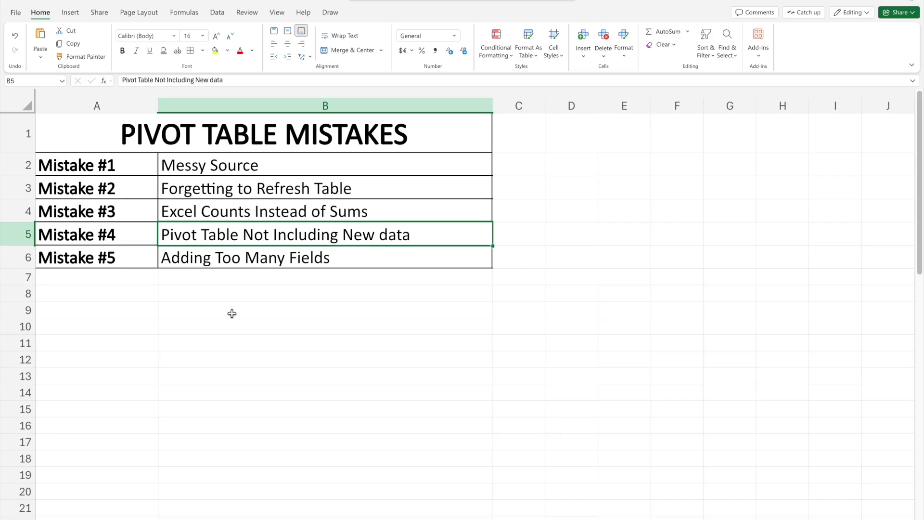
pyautogui.click(228, 265)
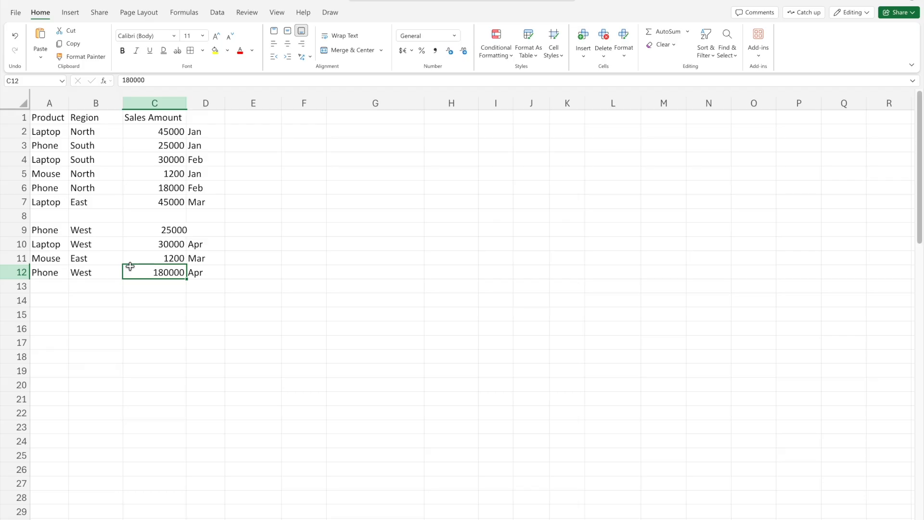
# - Examine the sales data for source problems in row 8, cell C9 and the month column
pyautogui.moveTo(67, 214); pyautogui.dragTo(201, 217)
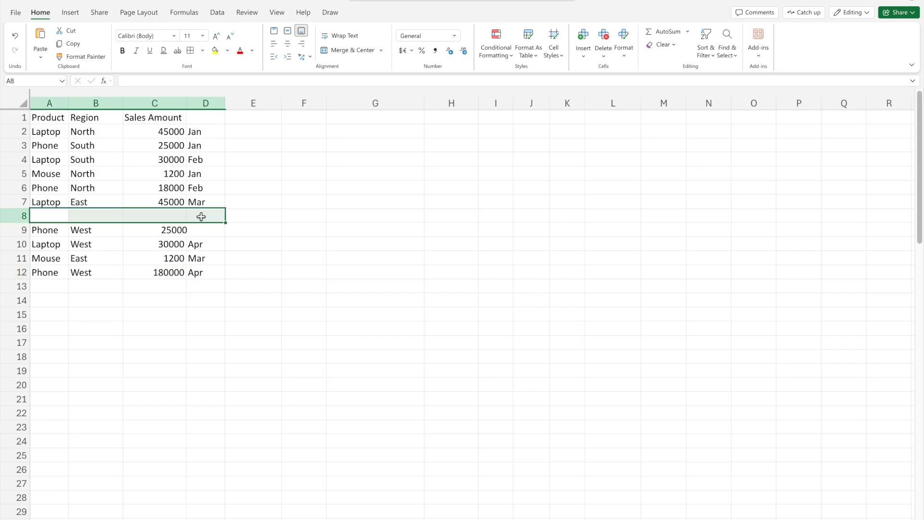
pyautogui.click(188, 234)
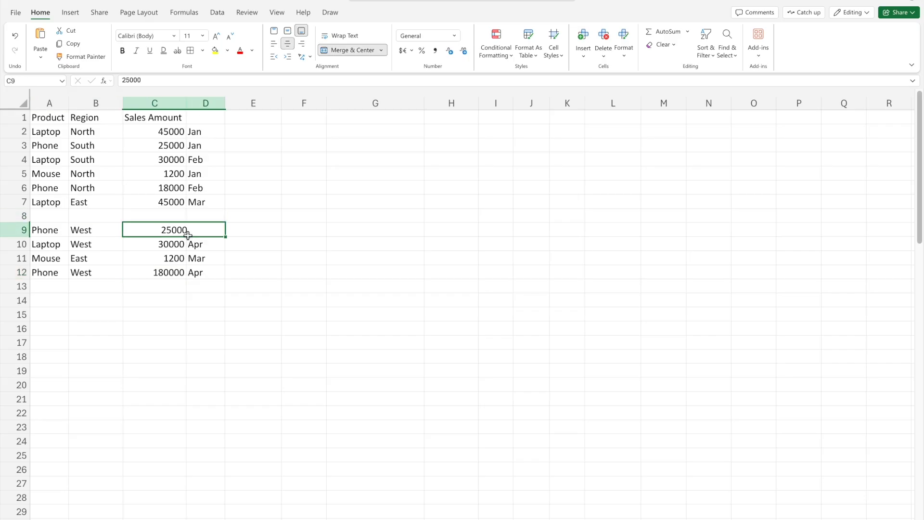
pyautogui.click(216, 131)
pyautogui.click(288, 300)
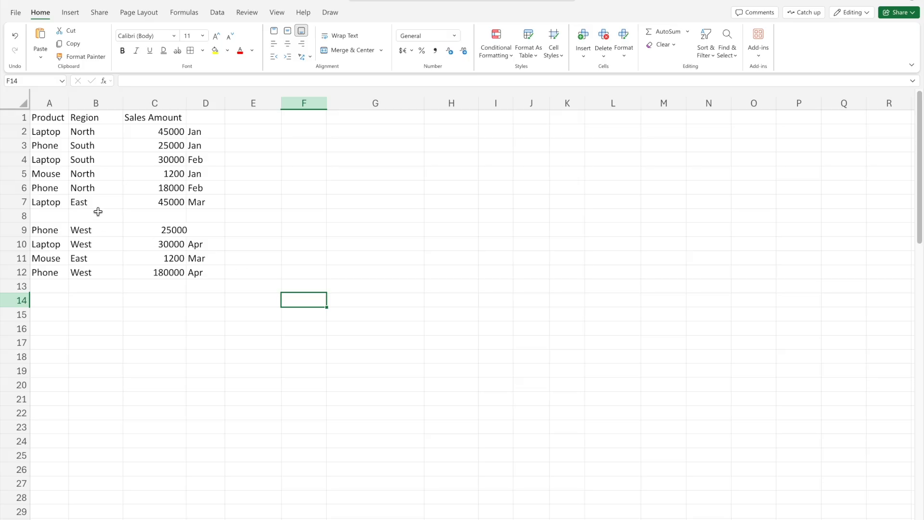
# - Delete the blank row 8 and unmerge the 25000 sales amount cell across C8:D8
pyautogui.rightClick(25, 215)
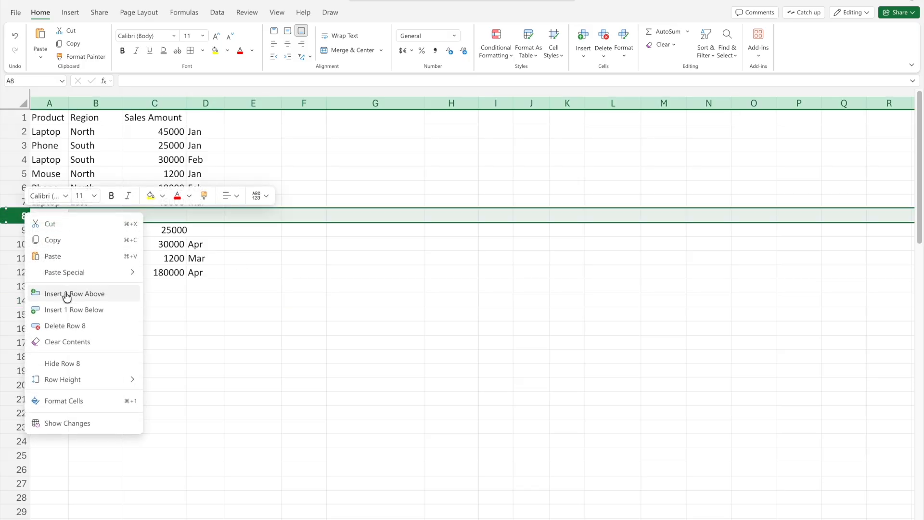
pyautogui.click(66, 324)
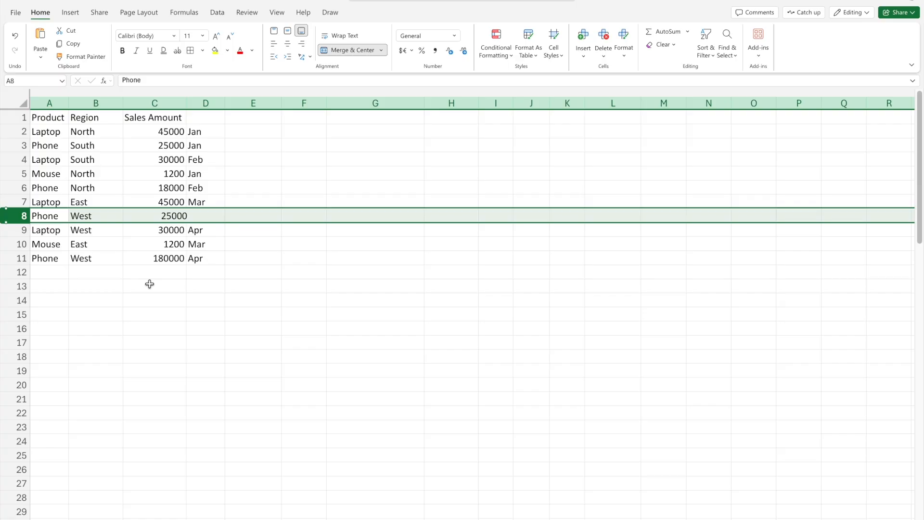
pyautogui.click(173, 215)
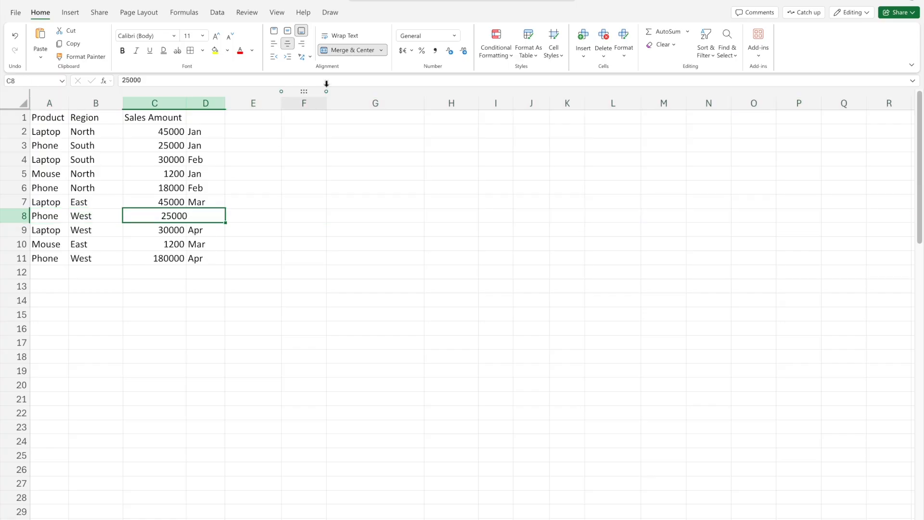
pyautogui.click(347, 51)
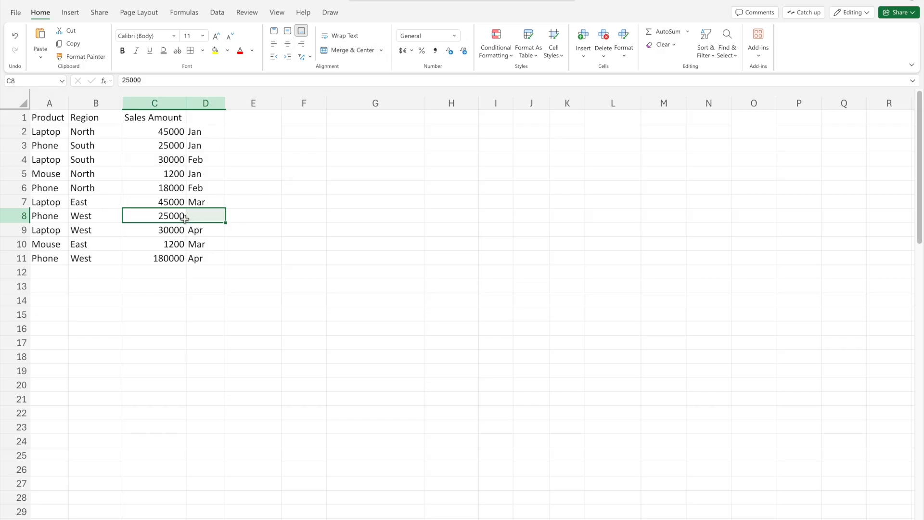
# - Enter Apr as the missing month in D8 and add the header Month in D1
pyautogui.click(206, 215)
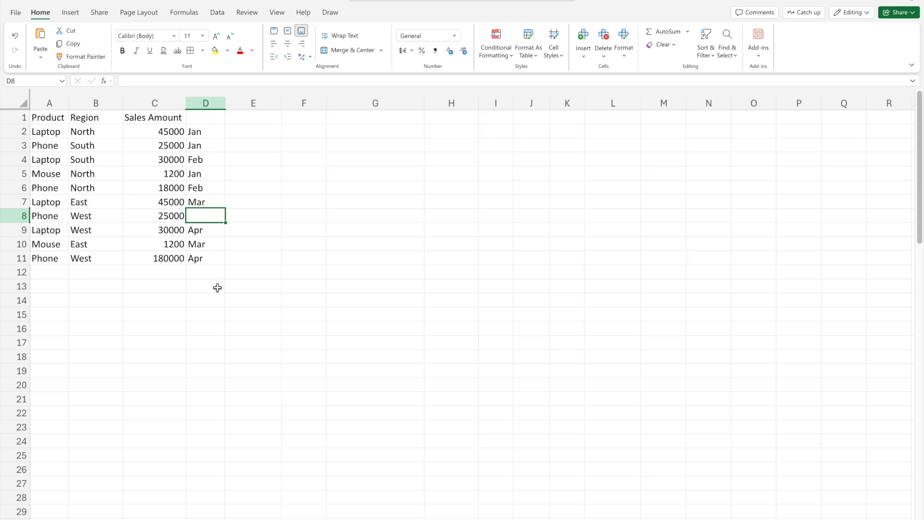
pyautogui.write('Apr')
pyautogui.press('Tab')
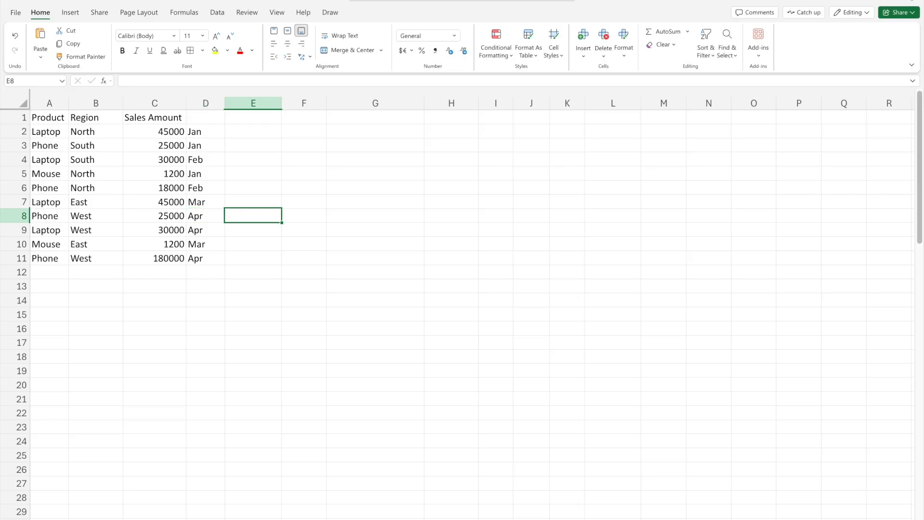
pyautogui.click(203, 122)
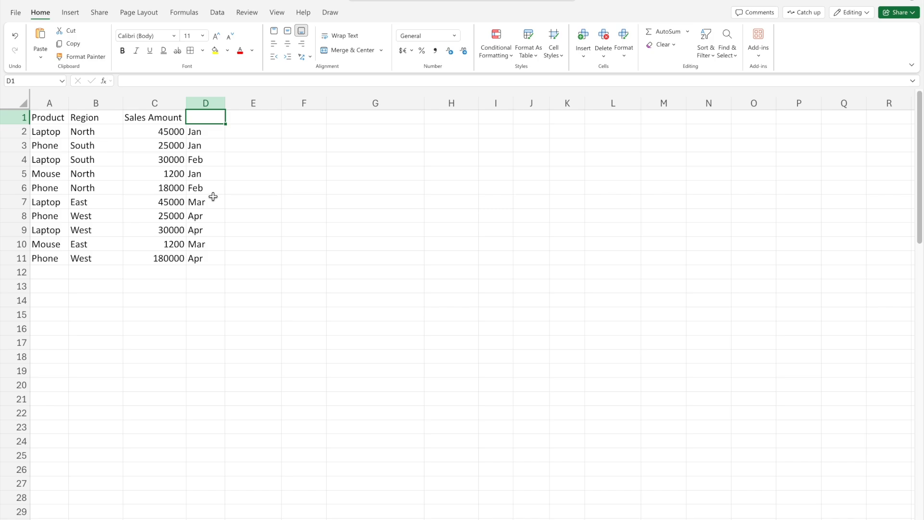
pyautogui.write('Month')
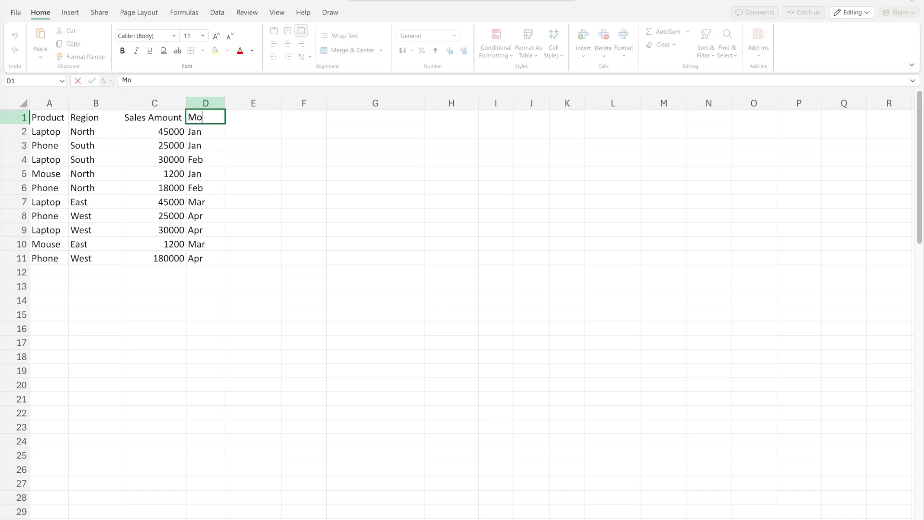
pyautogui.press('Return')
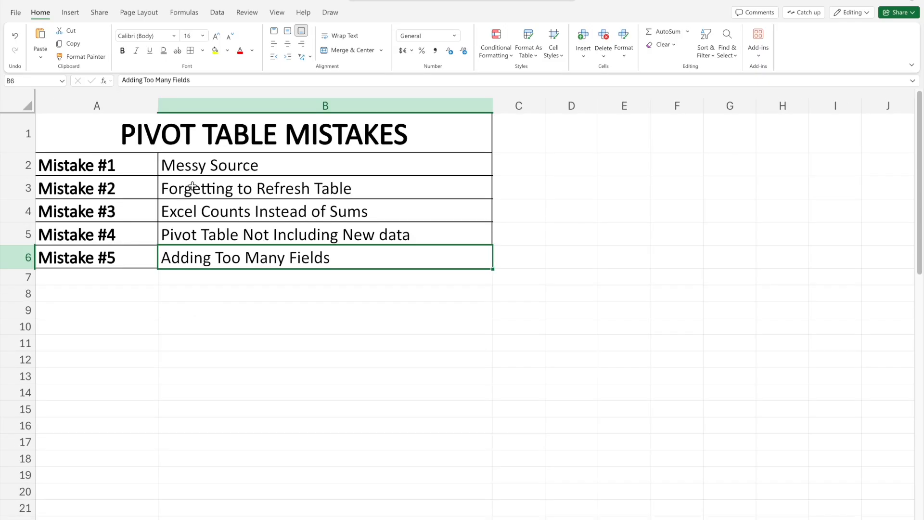
pyautogui.click(192, 186)
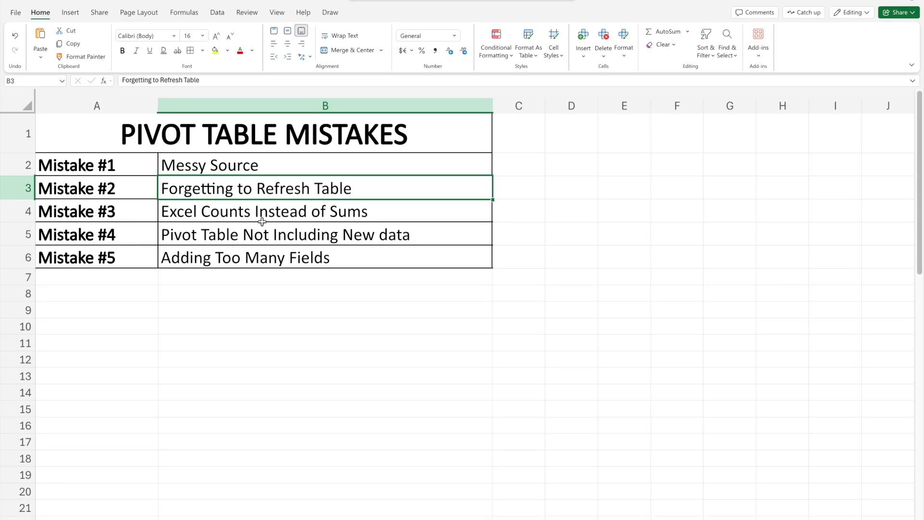
pyautogui.hotkey('ctrl', 'b')
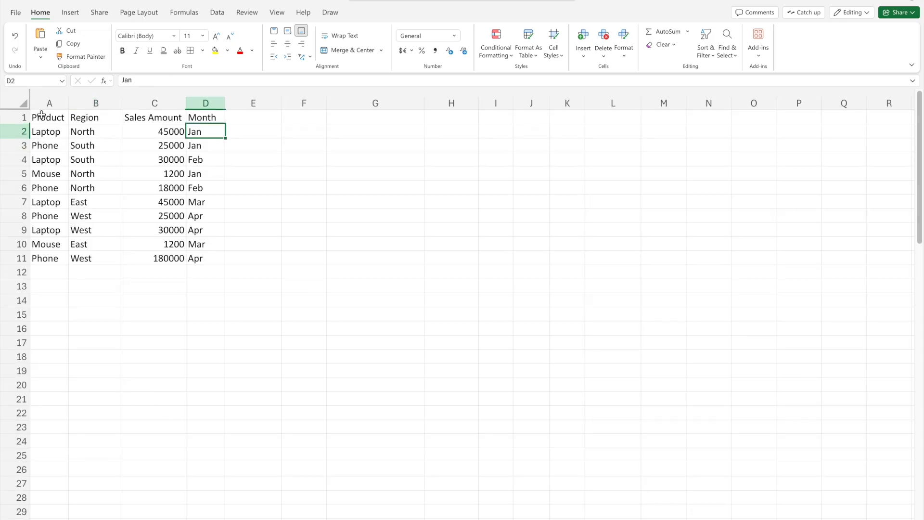
# - Create a PivotTable from the sales data in A1:D11, placed on the existing worksheet at G1
pyautogui.moveTo(41, 114); pyautogui.dragTo(192, 260)
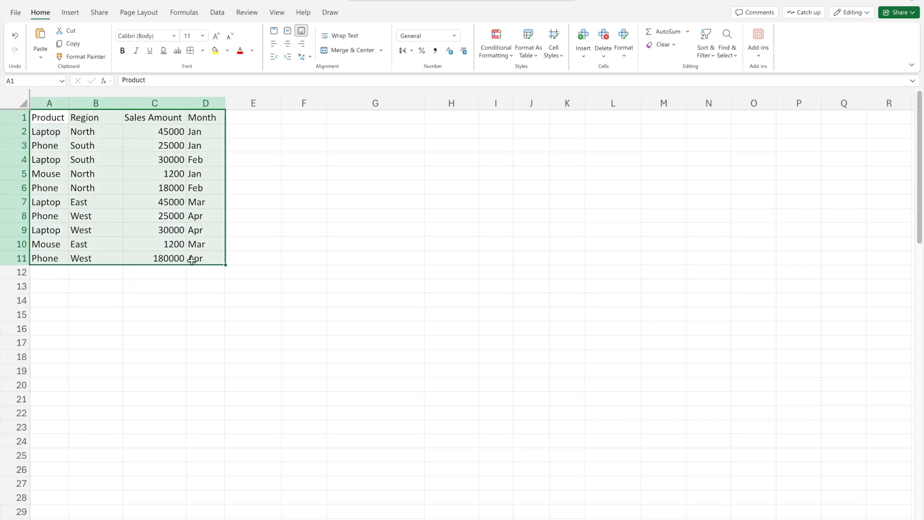
pyautogui.click(72, 14)
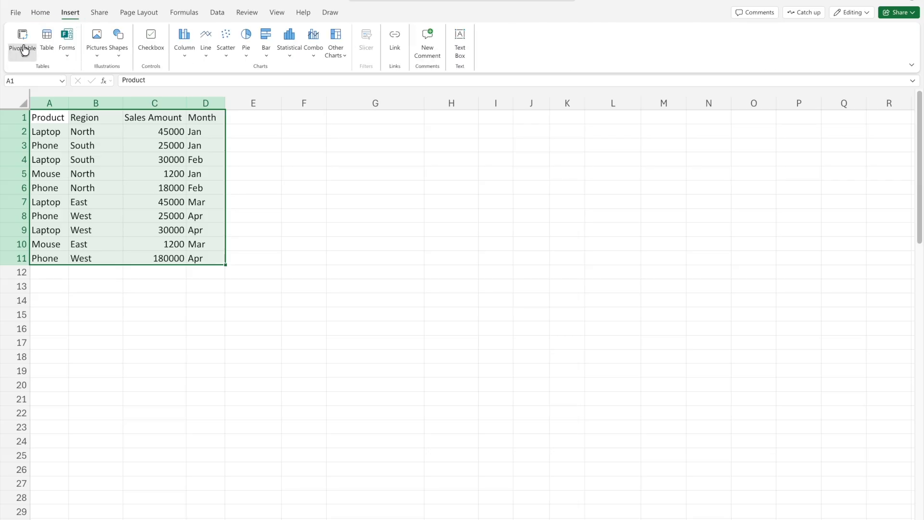
pyautogui.click(22, 43)
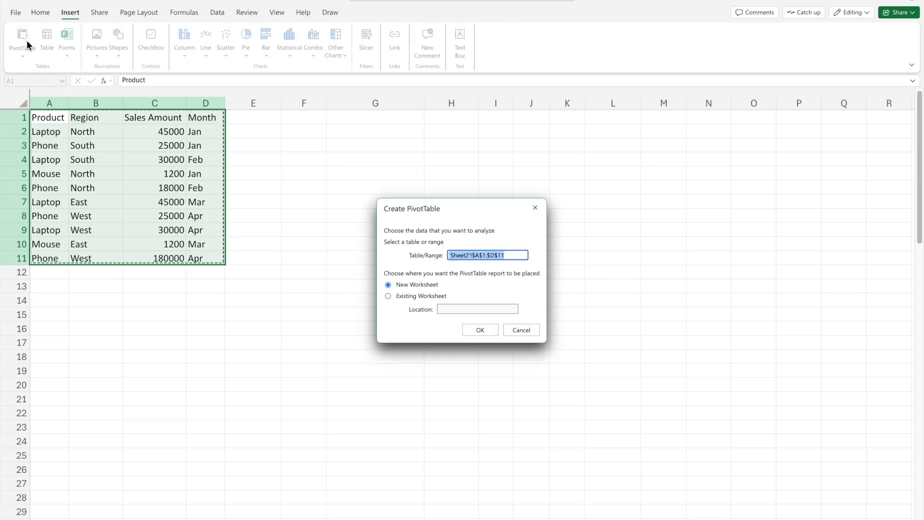
pyautogui.click(406, 296)
pyautogui.click(470, 308)
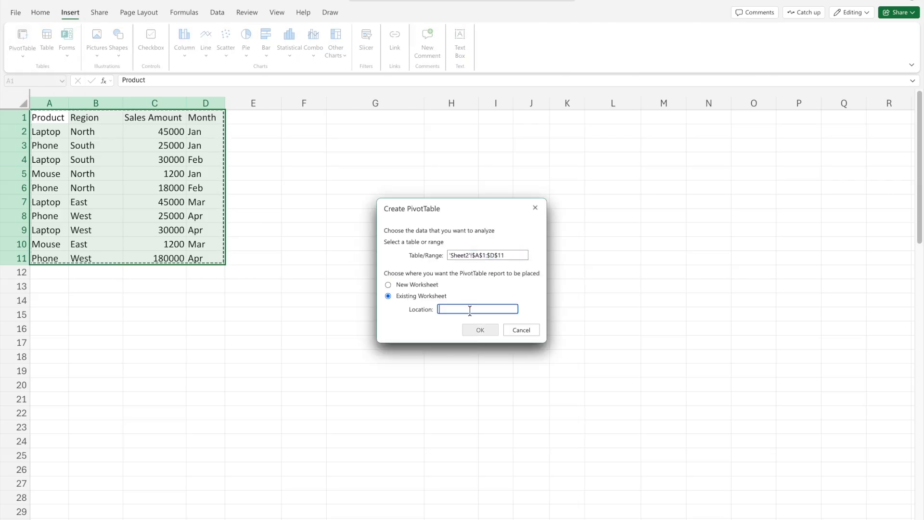
pyautogui.click(357, 118)
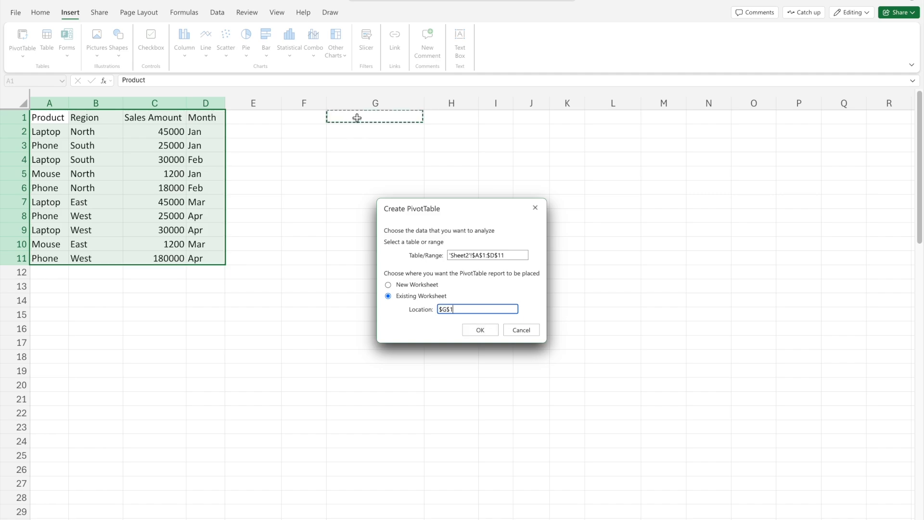
pyautogui.click(476, 331)
# - Lay out the PivotTable with Region as rows, Product as columns and Sum of Sales Amount as values, and close the field list
pyautogui.moveTo(757, 179); pyautogui.dragTo(866, 212)
pyautogui.moveTo(763, 208); pyautogui.dragTo(854, 283)
pyautogui.click(908, 103)
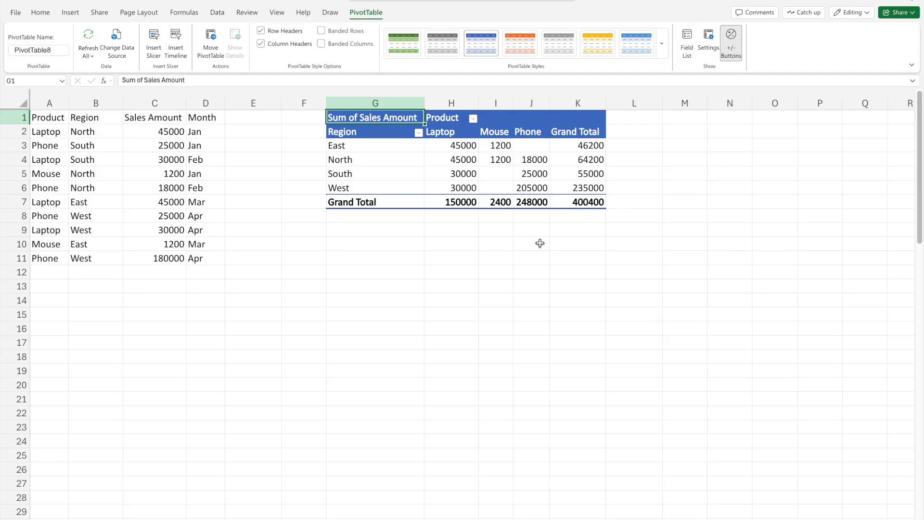
pyautogui.click(391, 274)
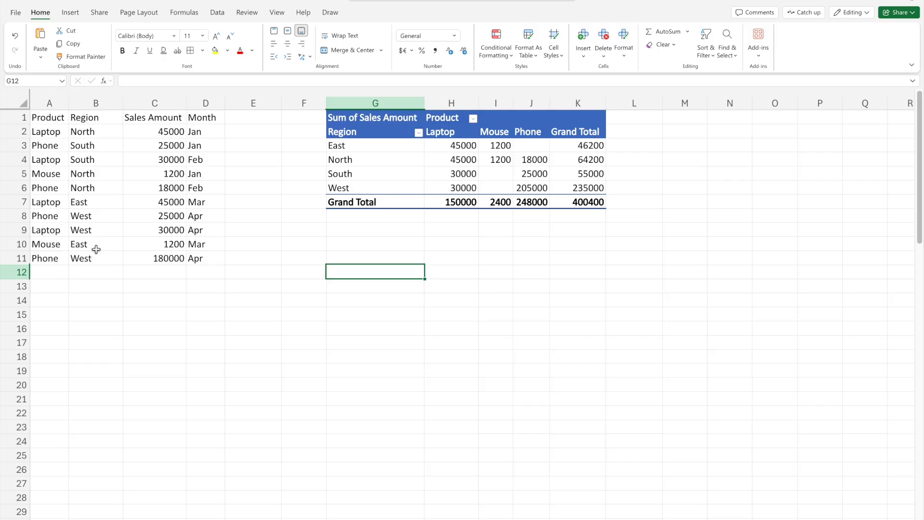
# - Change the region of the last Phone record in B11 to North
pyautogui.click(42, 258)
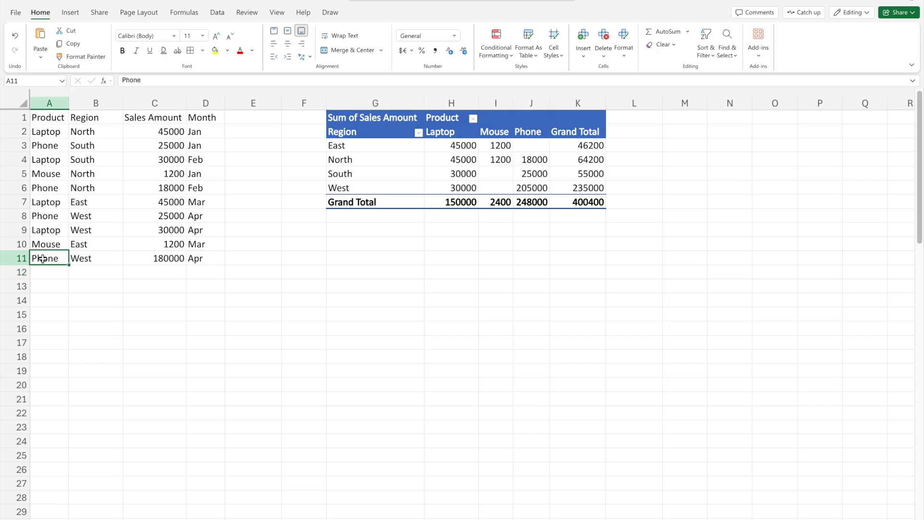
pyautogui.click(170, 259)
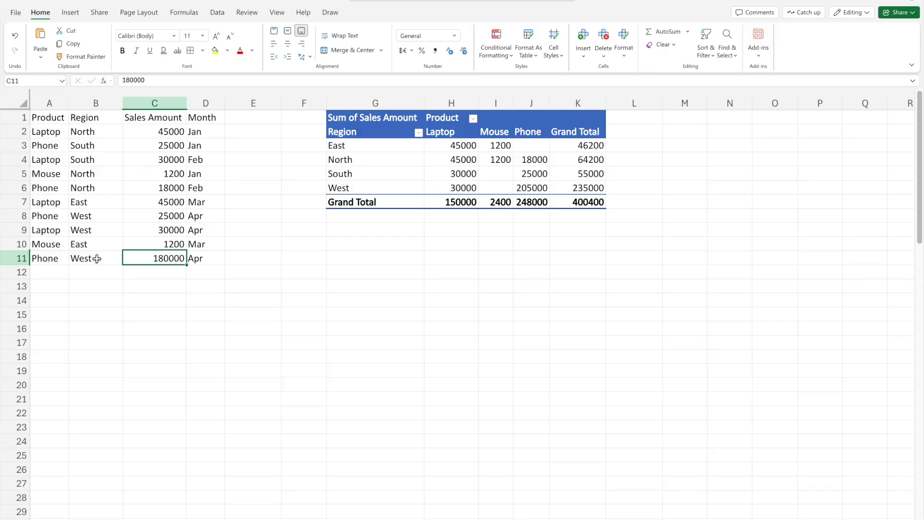
pyautogui.click(96, 259)
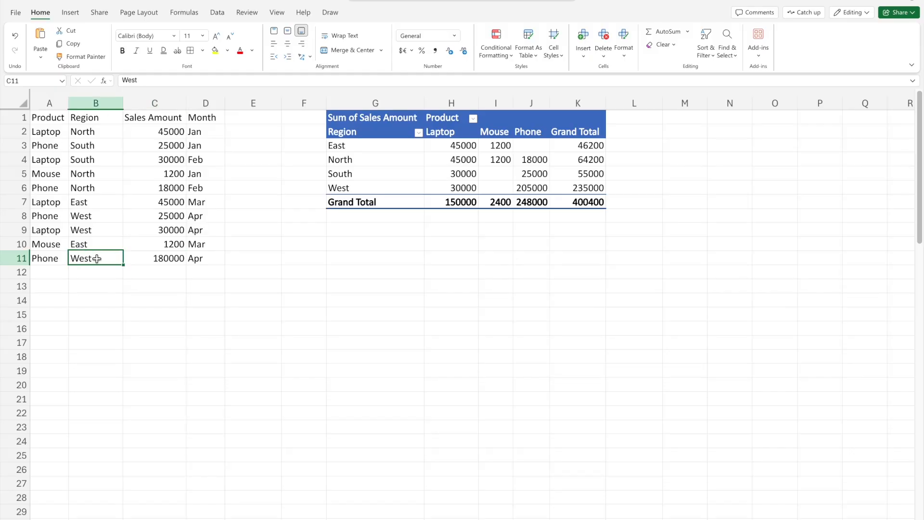
pyautogui.write('Norht')
pyautogui.press('BackSpace')
pyautogui.press('BackSpace')
pyautogui.press('BackSpace')
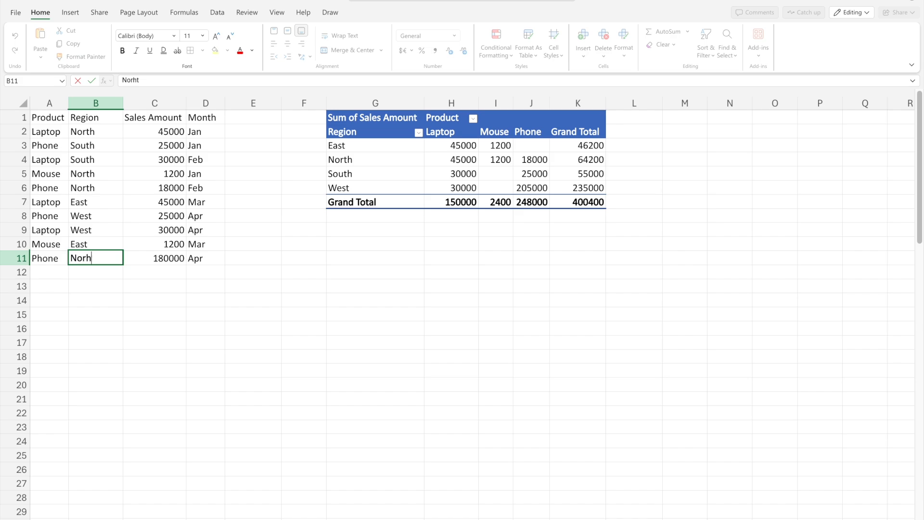
pyautogui.write('rth')
pyautogui.press('Right')
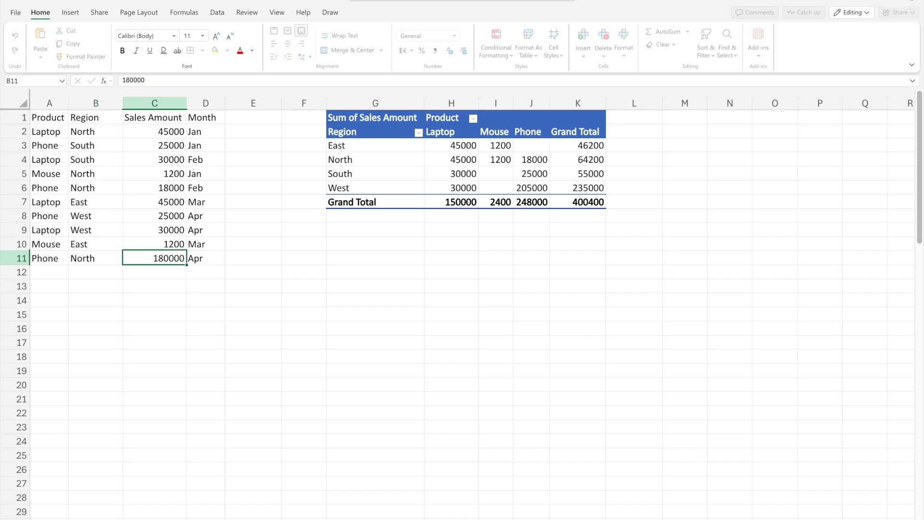
pyautogui.press('Left')
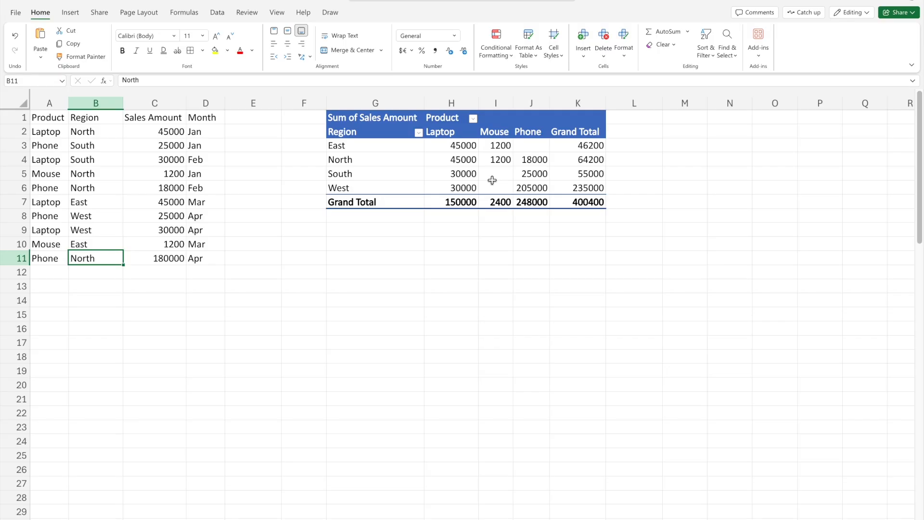
# - Refresh the PivotTable to pick up the edited source data
pyautogui.click(577, 159)
pyautogui.rightClick(445, 163)
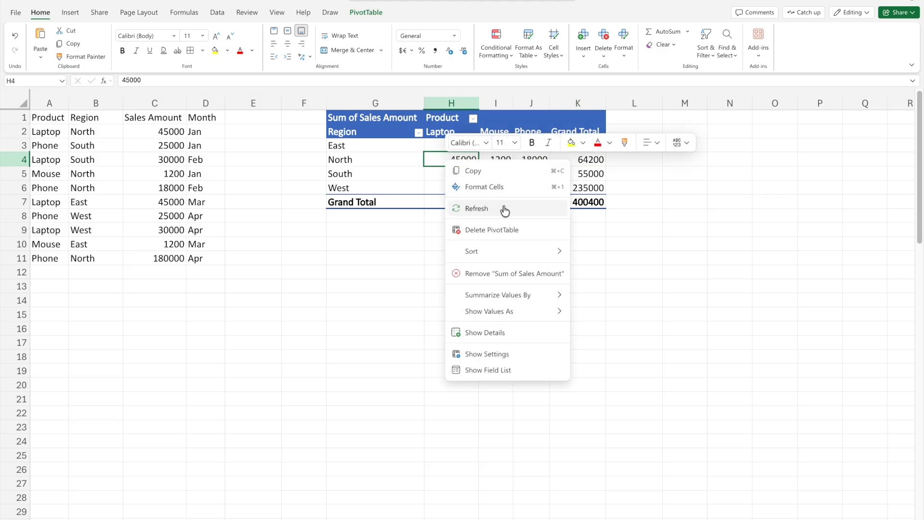
pyautogui.click(488, 210)
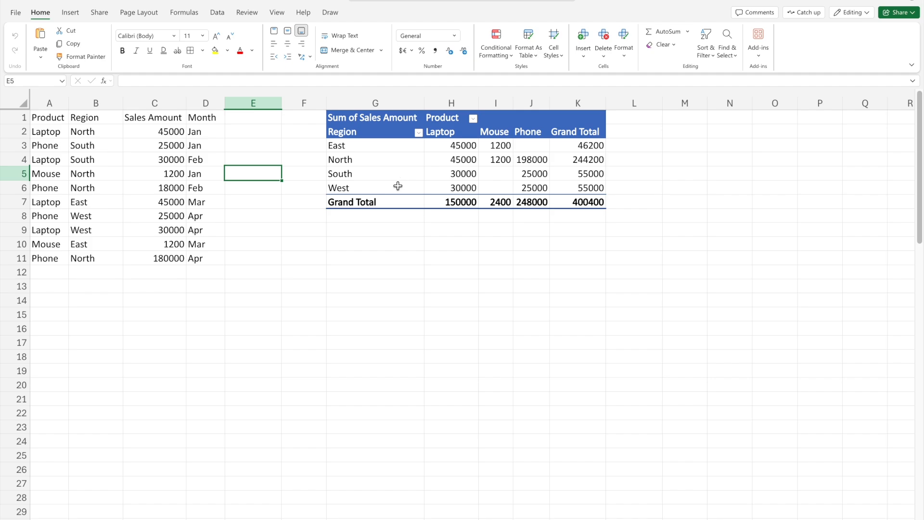
pyautogui.click(219, 13)
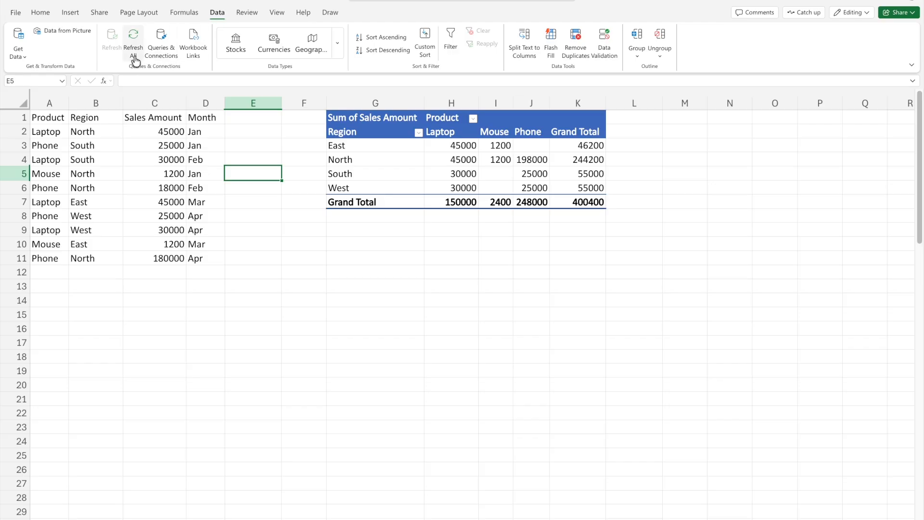
pyautogui.click(42, 11)
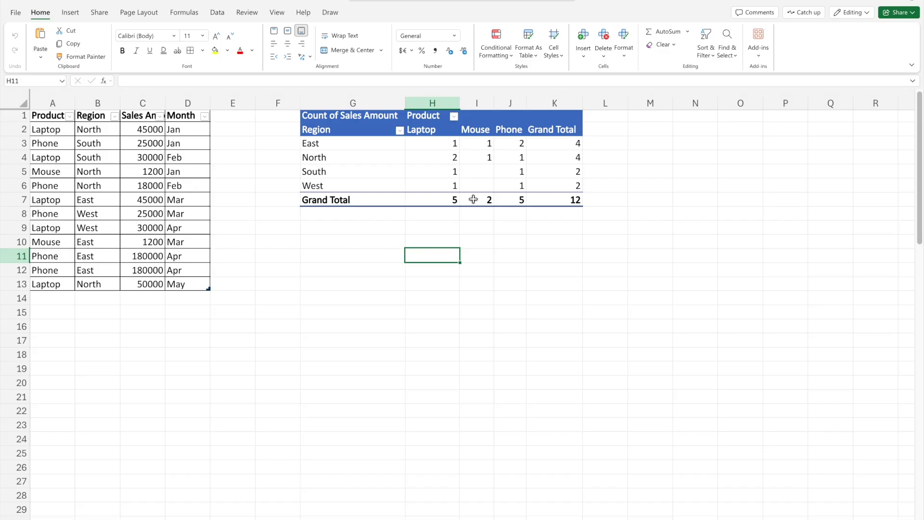
# - Show the field list of the PivotTable that counts the sales amounts
pyautogui.moveTo(131, 133); pyautogui.dragTo(137, 284)
pyautogui.click(455, 174)
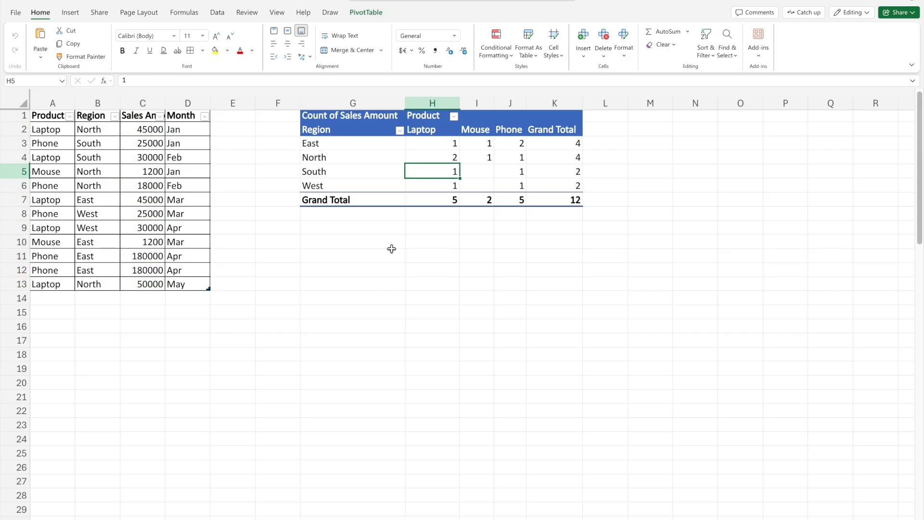
pyautogui.click(437, 143)
pyautogui.rightClick(422, 141)
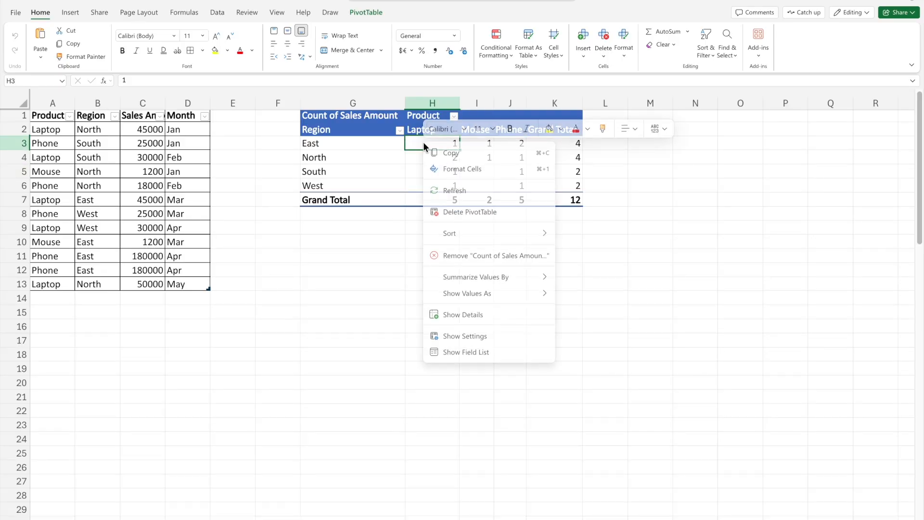
pyautogui.click(451, 352)
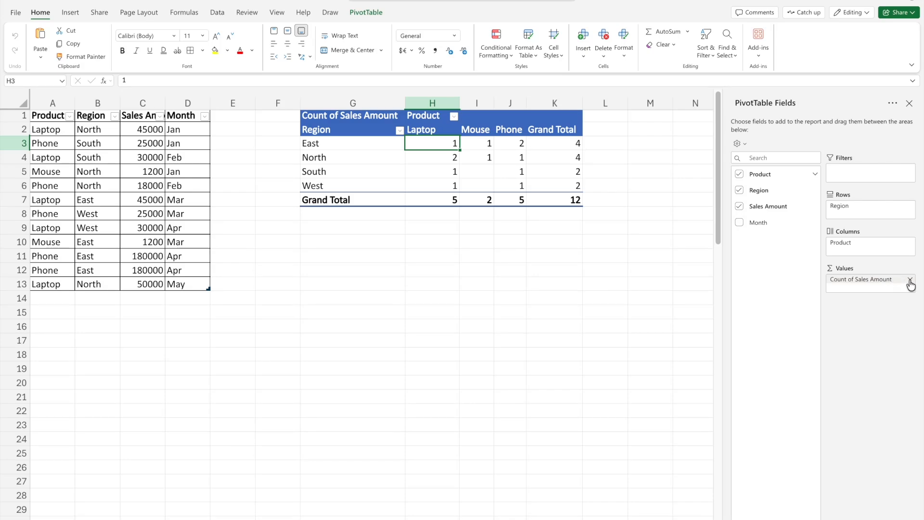
# - Change the Count of Sales Amount value field so it summarizes by Sum
pyautogui.click(910, 280)
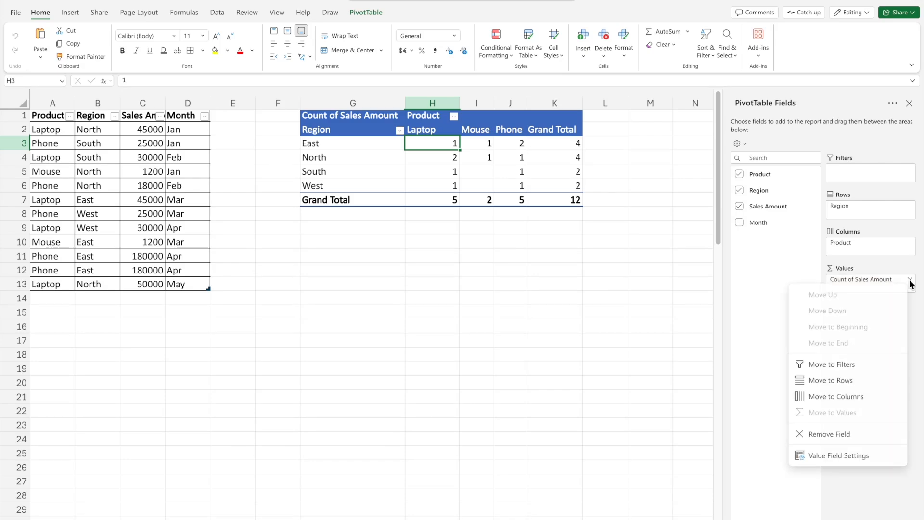
pyautogui.click(848, 457)
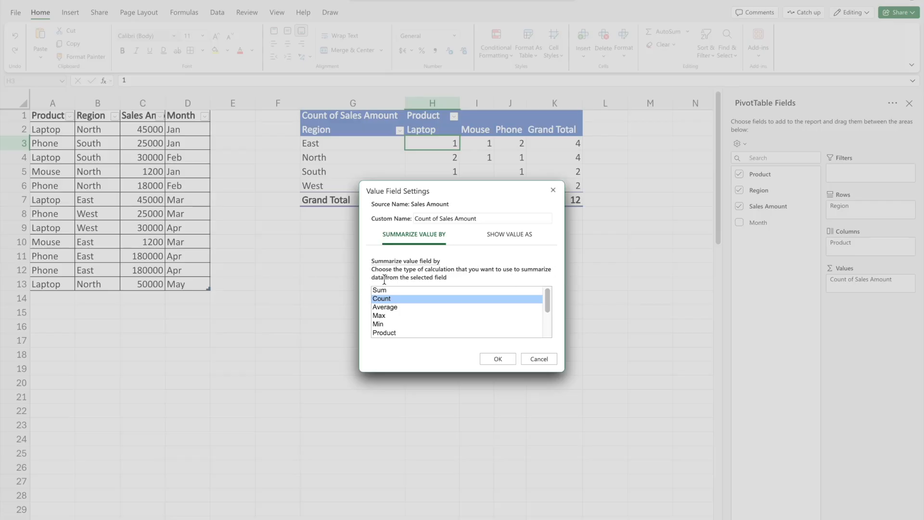
pyautogui.click(425, 289)
pyautogui.click(407, 307)
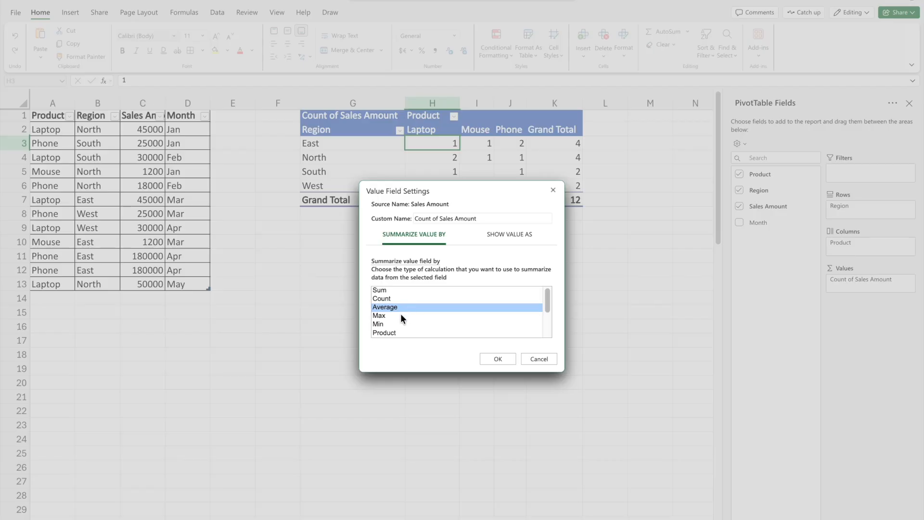
pyautogui.click(401, 315)
pyautogui.click(397, 323)
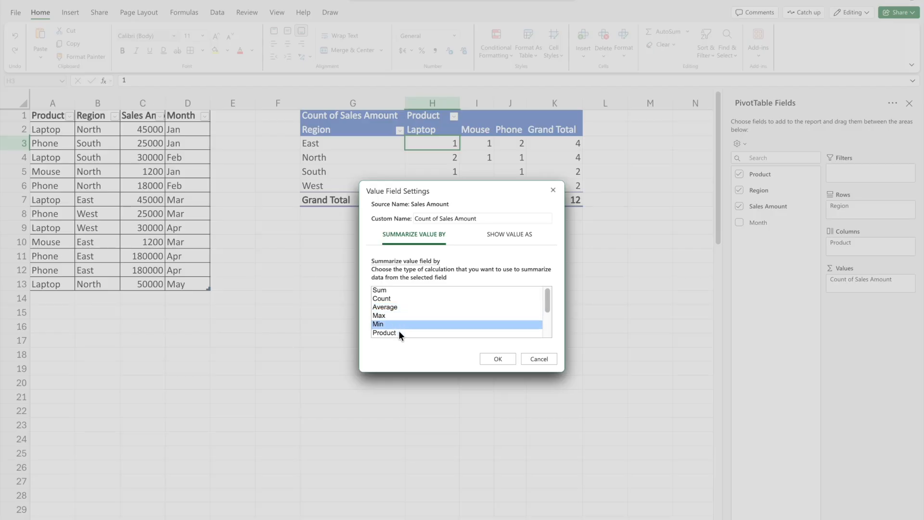
pyautogui.click(398, 332)
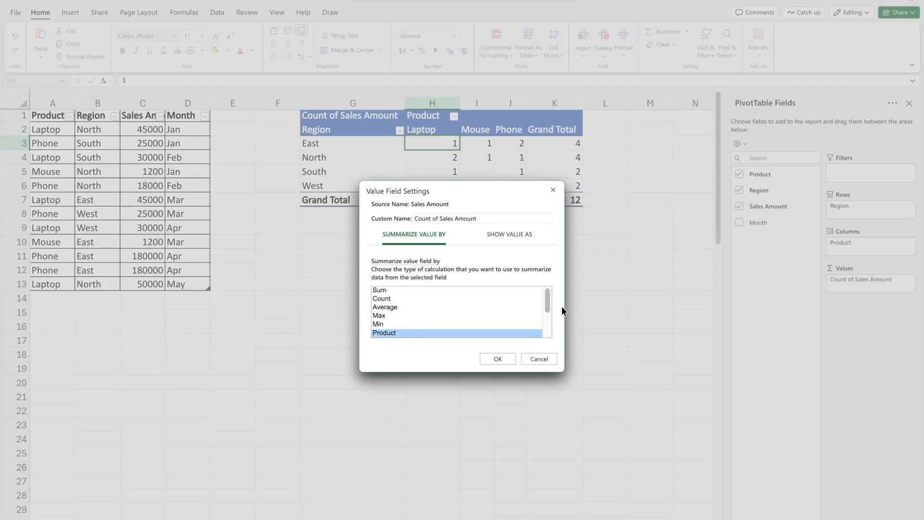
pyautogui.moveTo(547, 301)
pyautogui.mouseDown()
pyautogui.moveTo(549, 326)
pyautogui.moveTo(548, 306)
pyautogui.mouseUp()
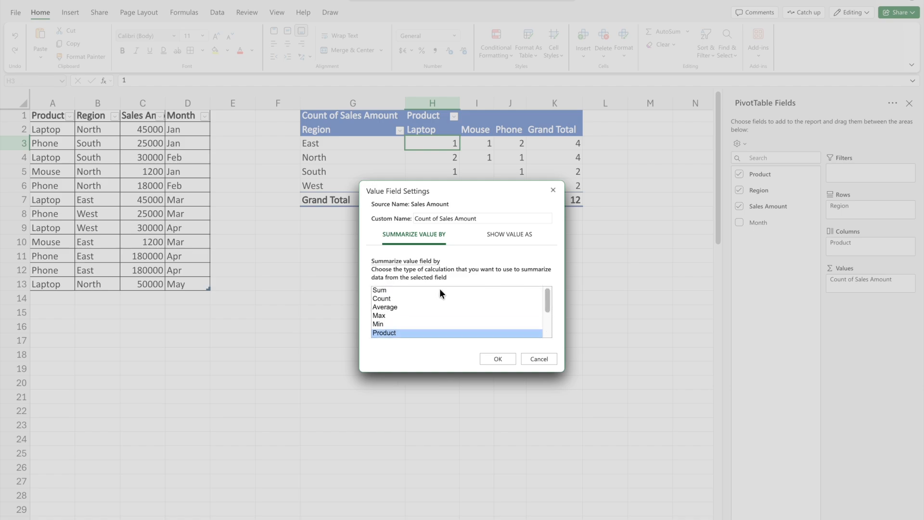
pyautogui.click(380, 291)
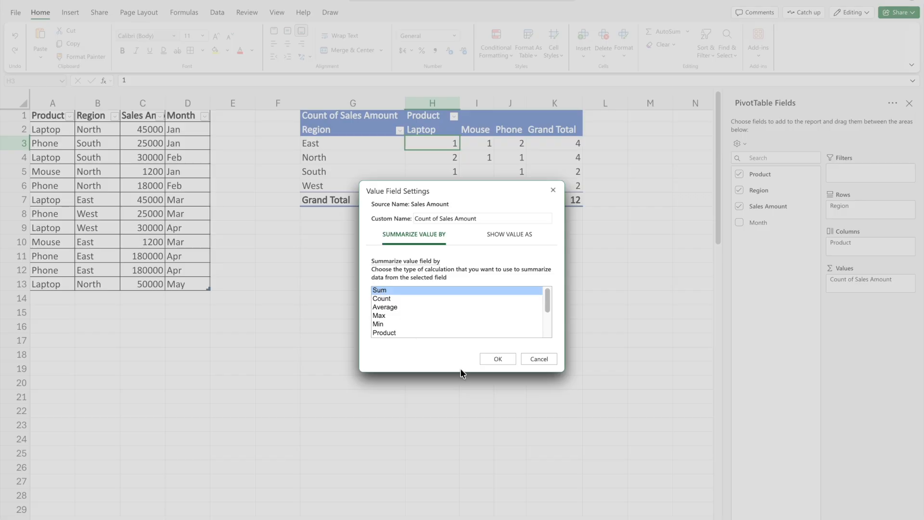
pyautogui.click(498, 358)
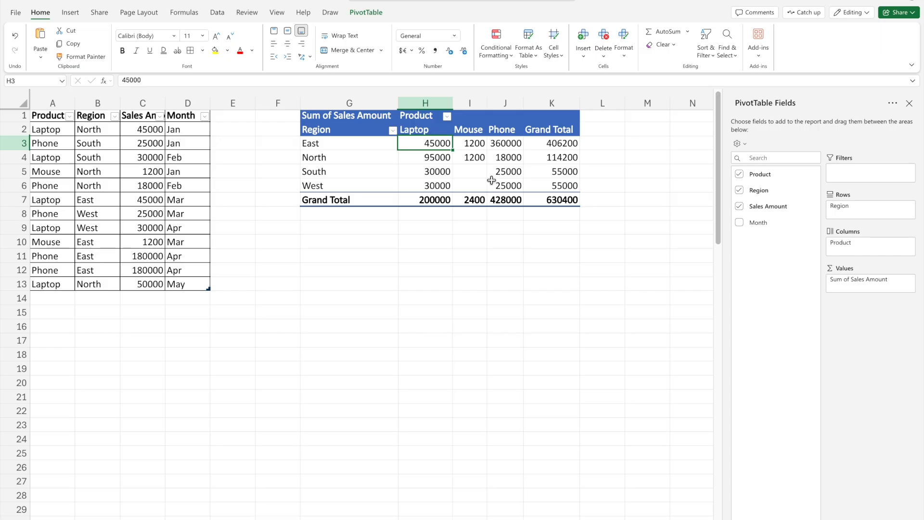
# - Change the Sales Amount value field so it summarizes by Average
pyautogui.click(910, 279)
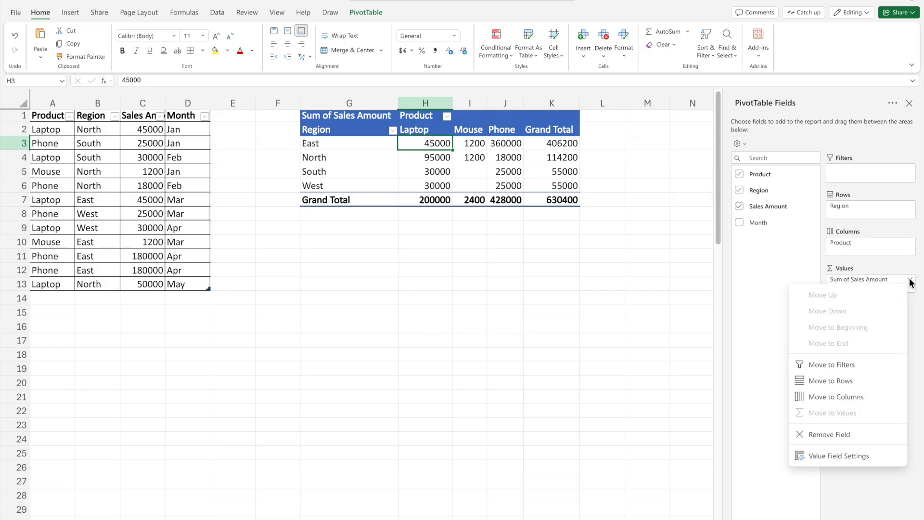
pyautogui.click(834, 457)
pyautogui.click(385, 308)
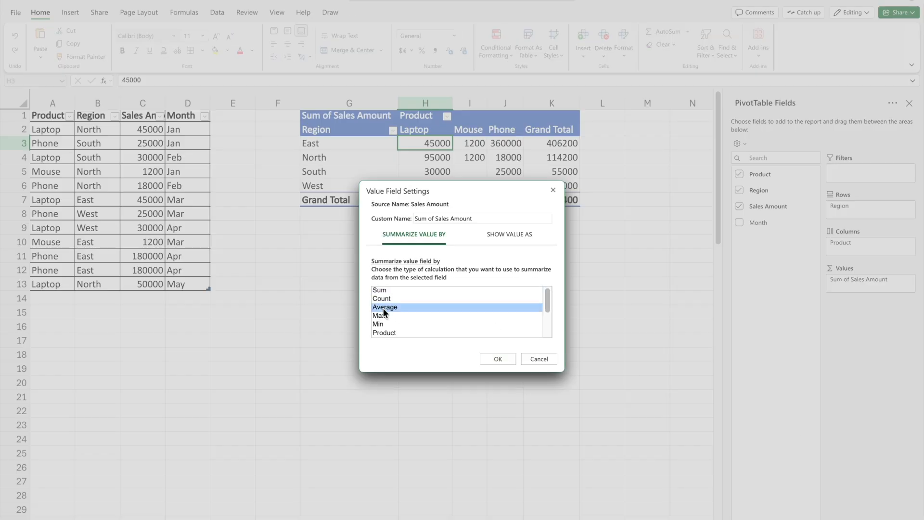
pyautogui.click(498, 359)
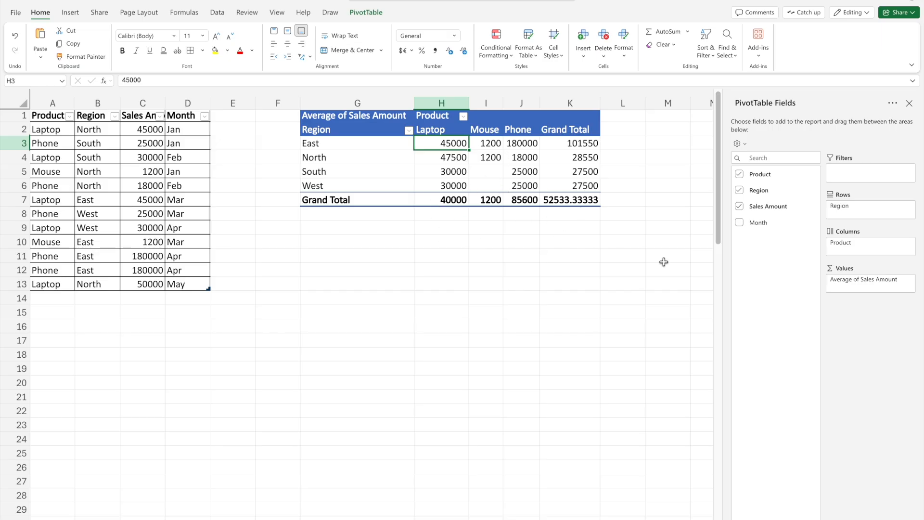
# - Set the Sales Amount value field back to summarizing by Sum
pyautogui.click(910, 282)
pyautogui.click(838, 452)
pyautogui.click(392, 290)
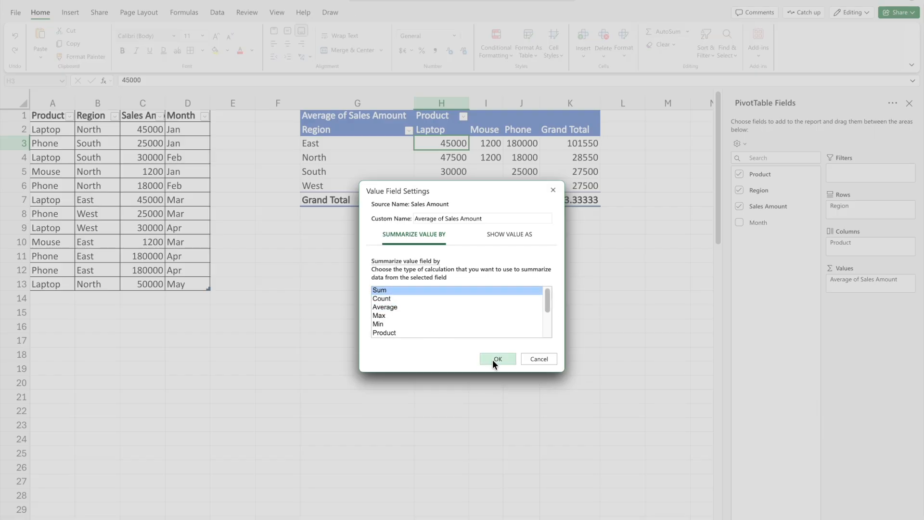
pyautogui.click(496, 359)
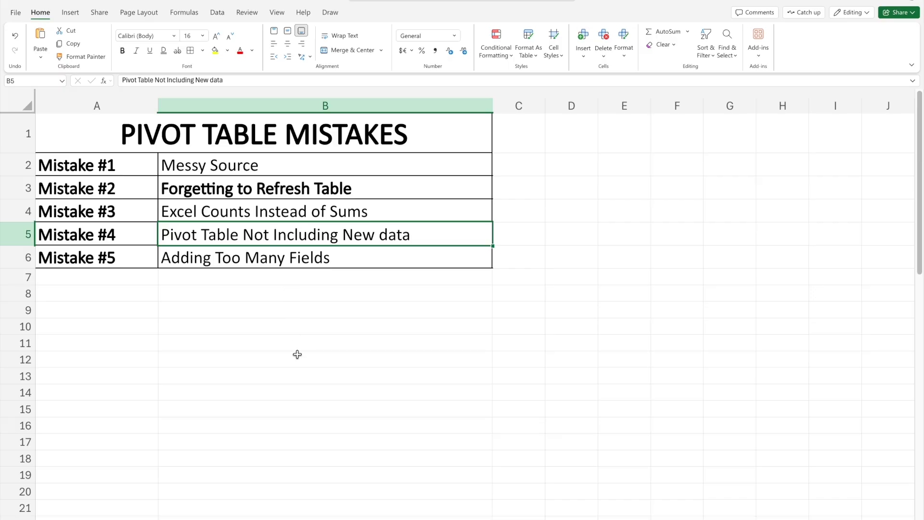
# - Make the Mistake #4 description "Pivot Table Not Including New data" in B5 bold
pyautogui.hotkey('ctrl', 'b')
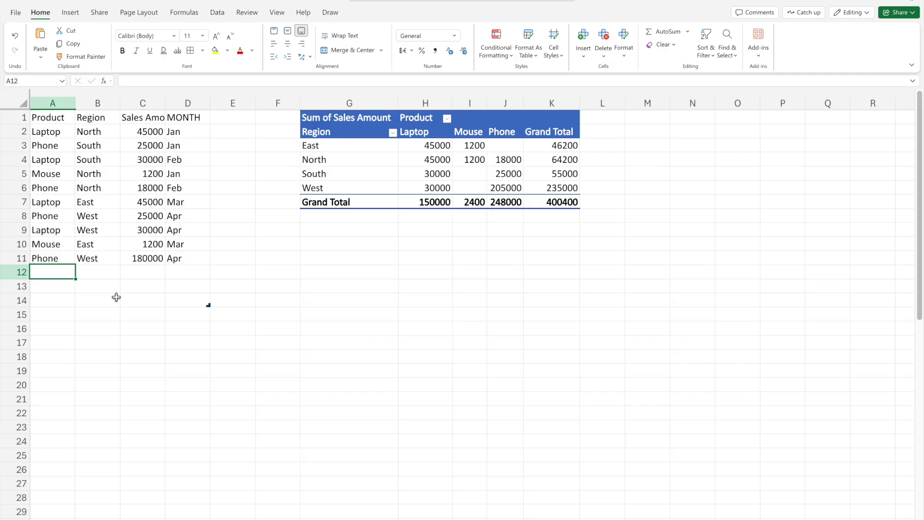
# - Add a record in row 12 below the sales data with laptop, South, 50000 and May
pyautogui.write('laptop')
pyautogui.press('Tab')
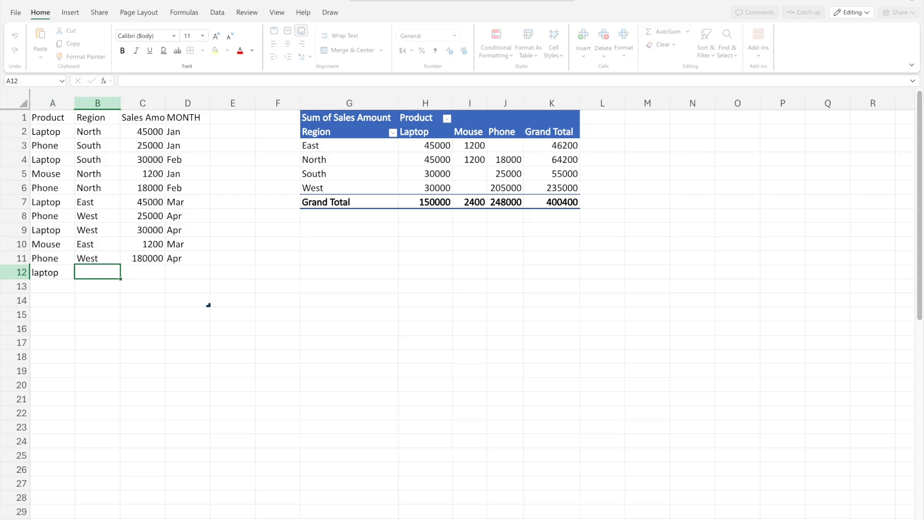
pyautogui.write('Sou')
pyautogui.press('Tab')
pyautogui.write('50000')
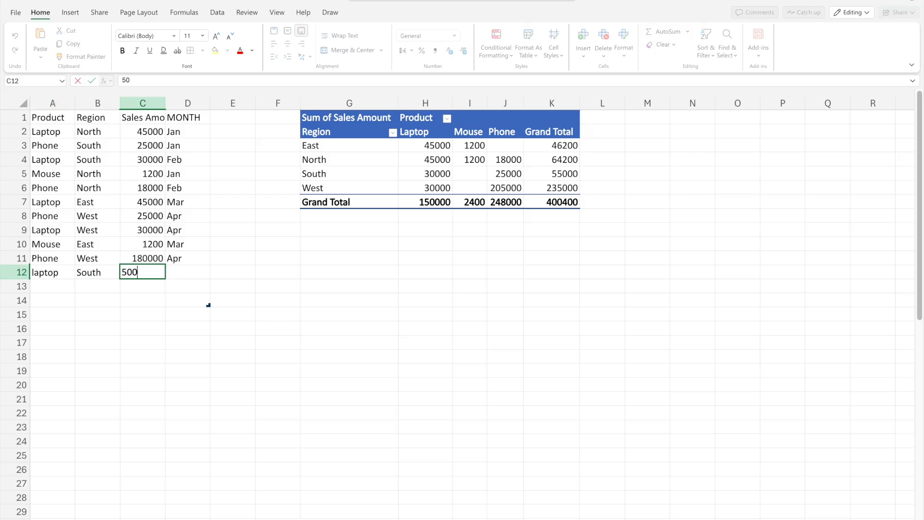
pyautogui.press('Tab')
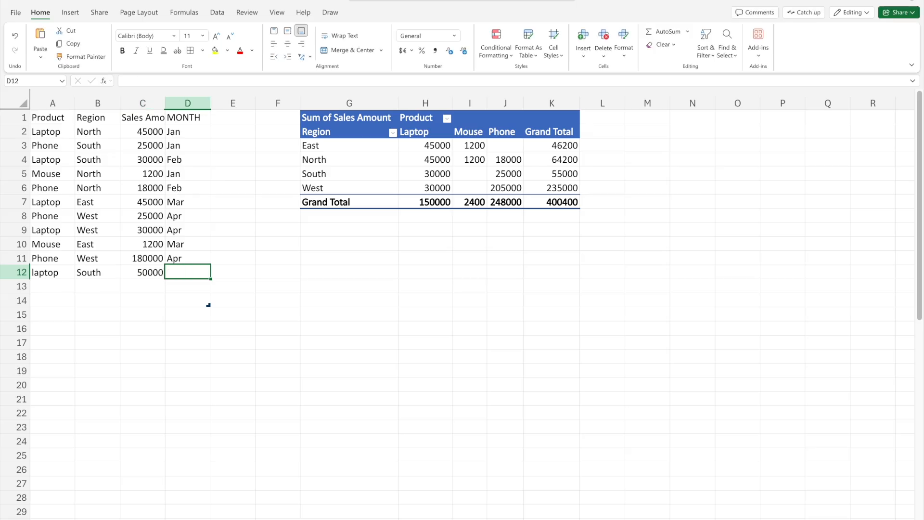
pyautogui.write('May')
pyautogui.press('Tab')
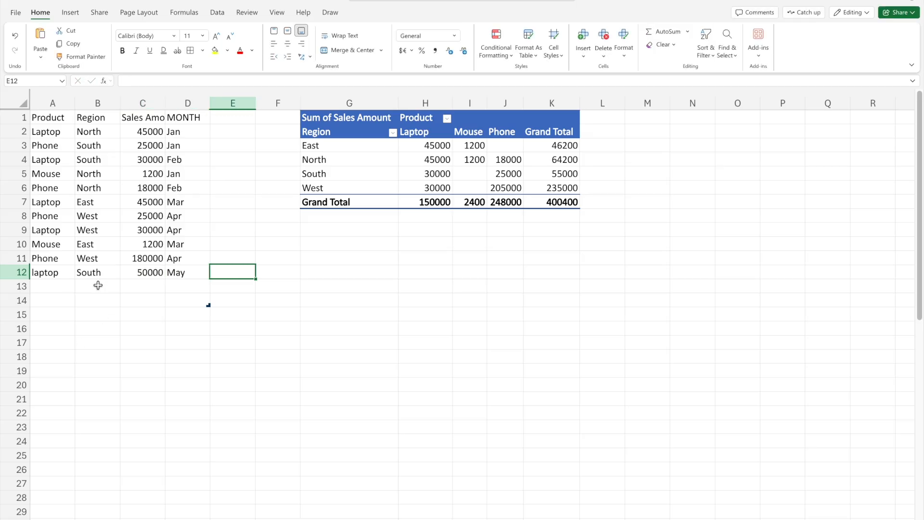
# - Refresh the PivotTable beside the sales data after adding the row 12 record
pyautogui.rightClick(382, 169)
pyautogui.click(412, 199)
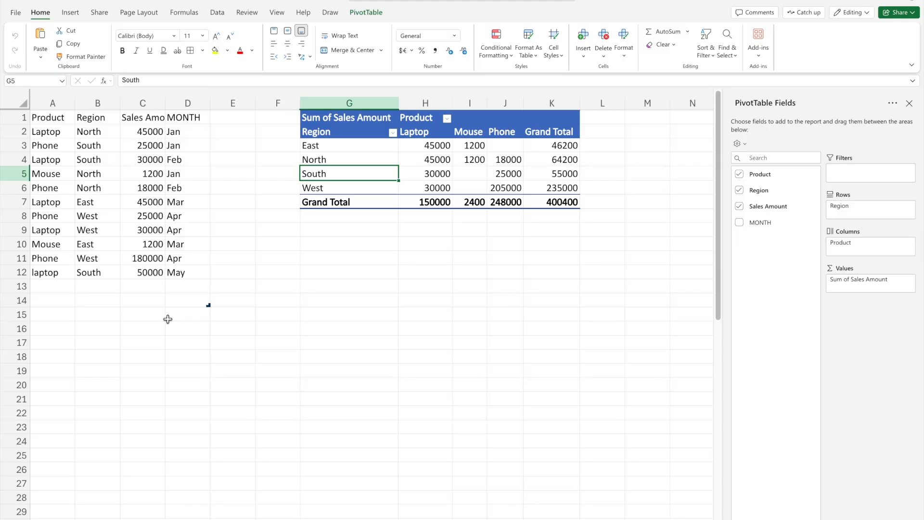
pyautogui.click(185, 357)
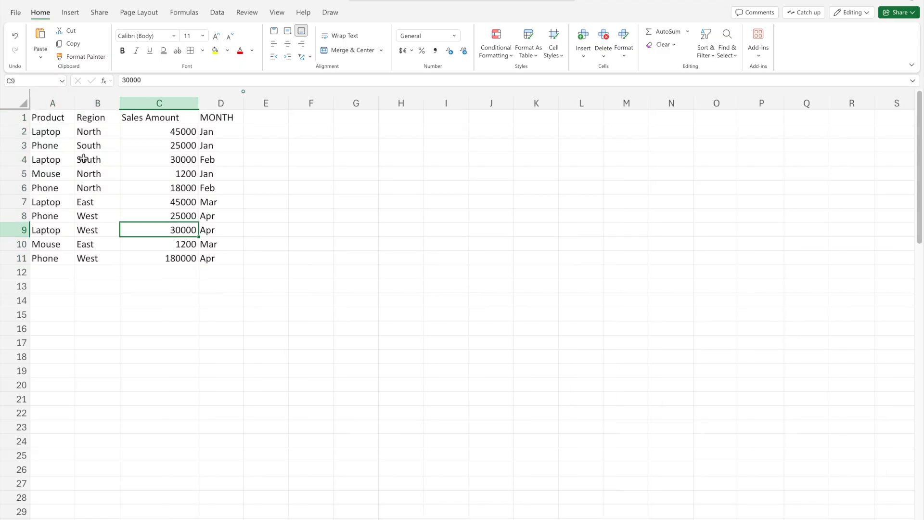
# - Convert the sales data in A1:D11 into an Excel table with headers
pyautogui.moveTo(55, 118); pyautogui.dragTo(206, 251)
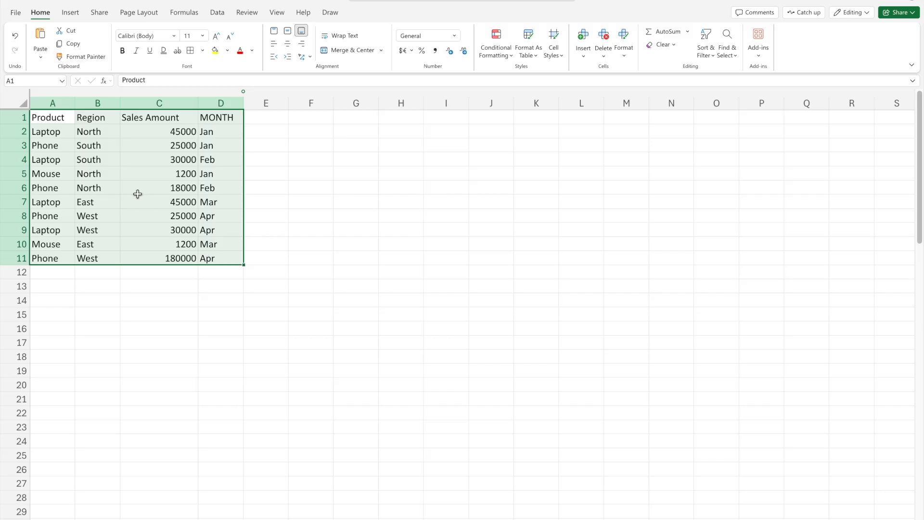
pyautogui.click(72, 15)
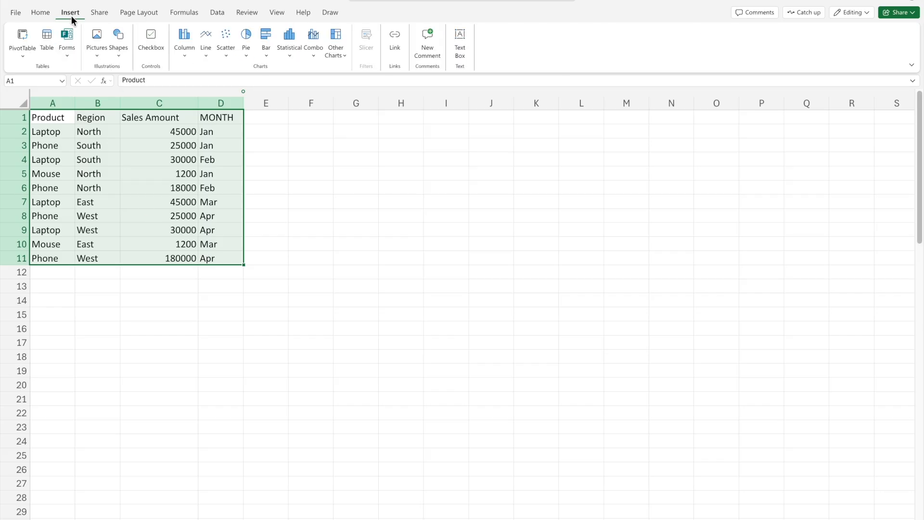
pyautogui.click(51, 57)
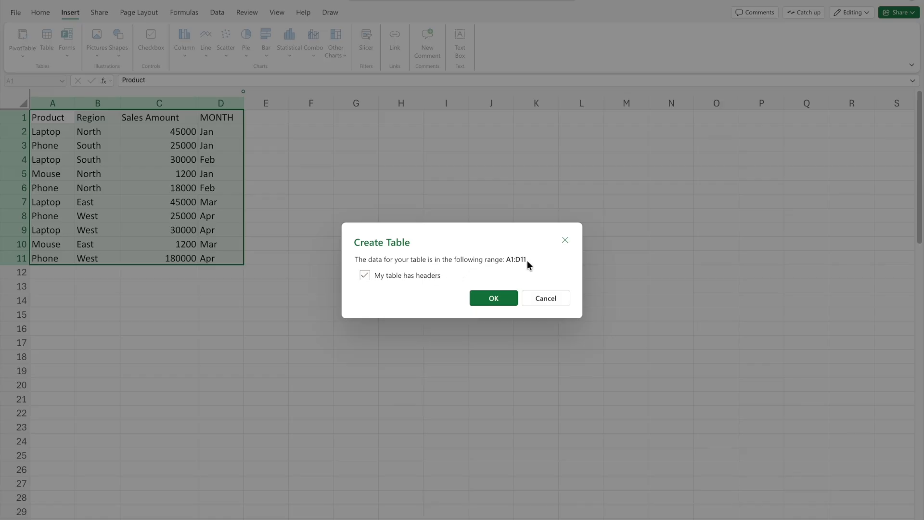
pyautogui.click(493, 298)
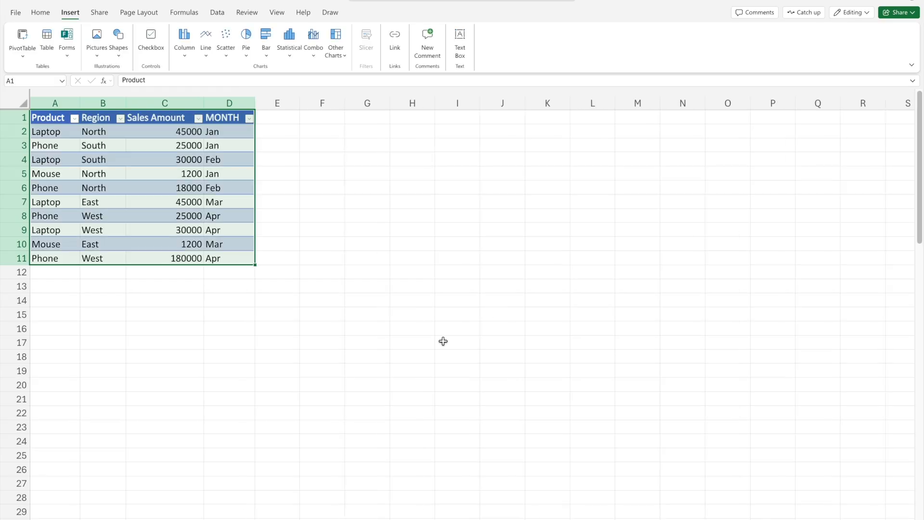
# - Fit the width of the Sales Amount column to its contents
pyautogui.click(163, 173)
pyautogui.doubleClick(204, 105)
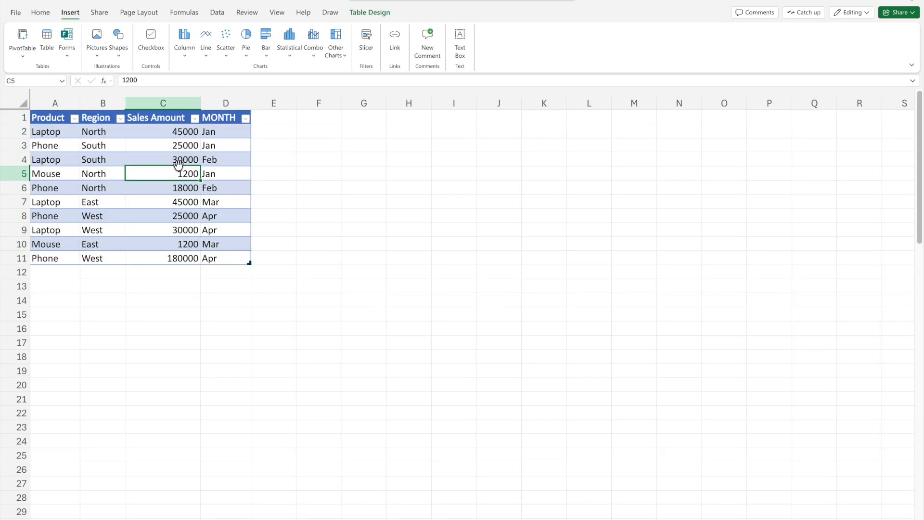
pyautogui.click(174, 199)
# - Create a PivotTable from Table9, placed on the existing worksheet at G1
pyautogui.moveTo(53, 132); pyautogui.dragTo(239, 249)
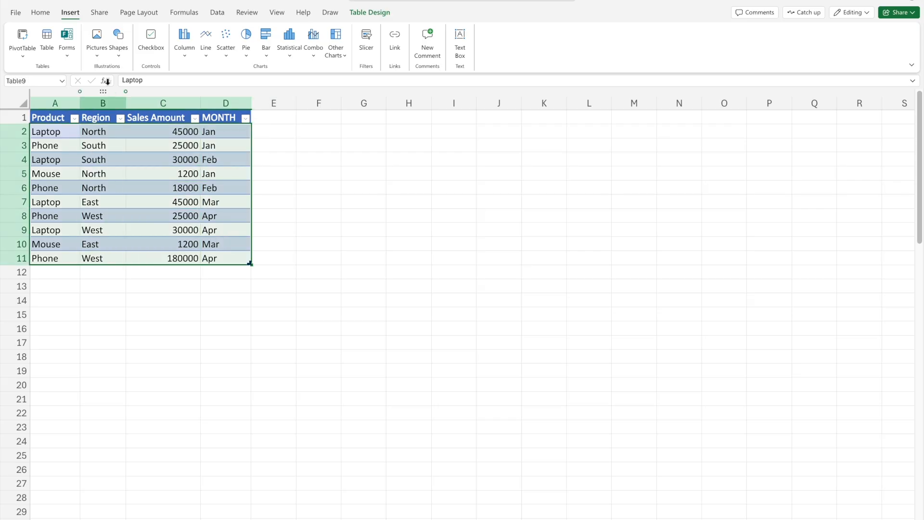
pyautogui.click(24, 39)
pyautogui.click(400, 295)
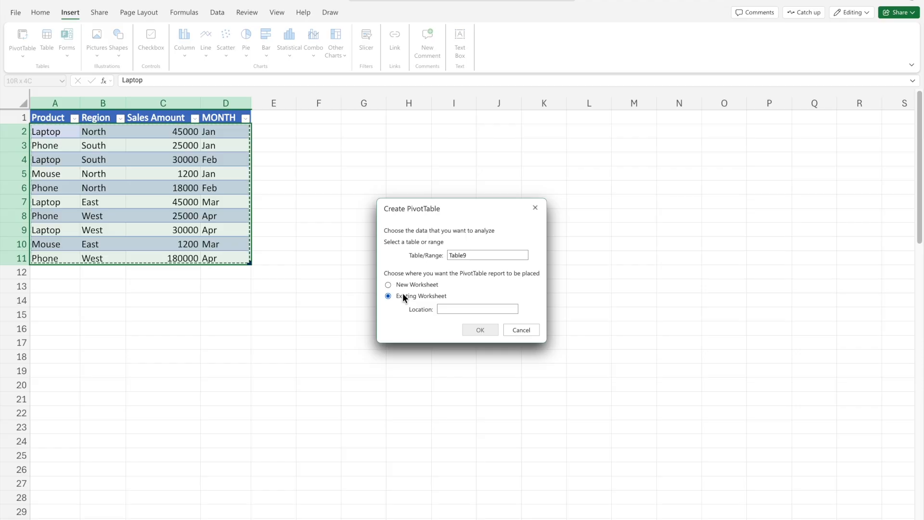
pyautogui.click(460, 310)
pyautogui.click(358, 117)
pyautogui.click(478, 331)
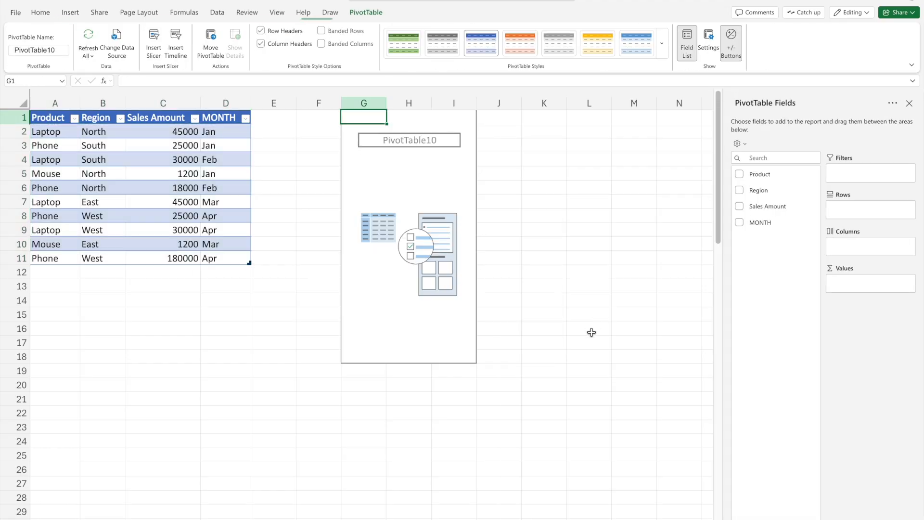
# - Set Region as rows, Product as columns and Sum of Sales Amount as values in the new PivotTable, and close its field list
pyautogui.moveTo(757, 192); pyautogui.dragTo(859, 282)
pyautogui.click(909, 103)
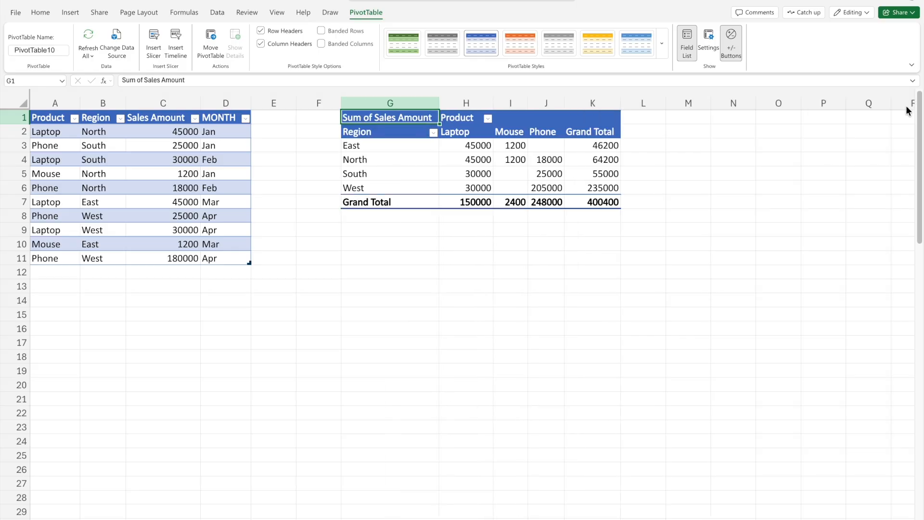
pyautogui.click(511, 285)
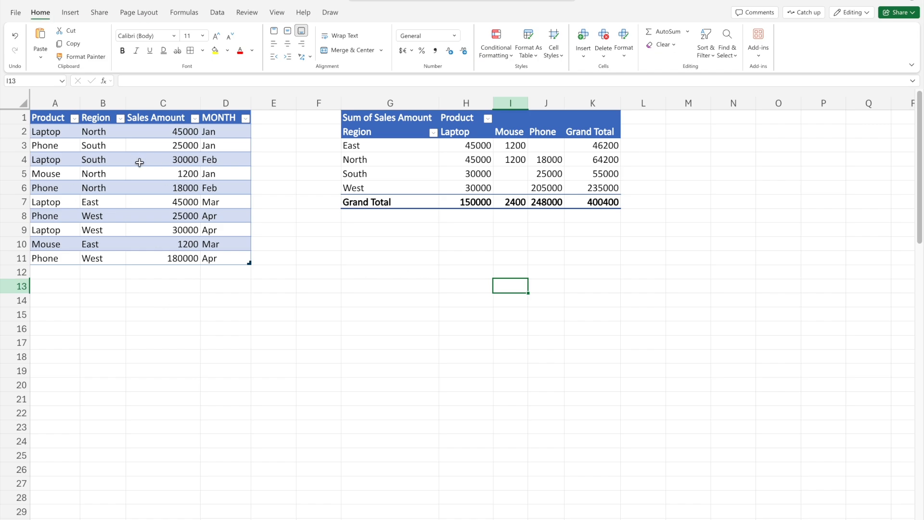
# - Add a row directly below the sales table with Laptop, South, 50000 and May
pyautogui.click(66, 272)
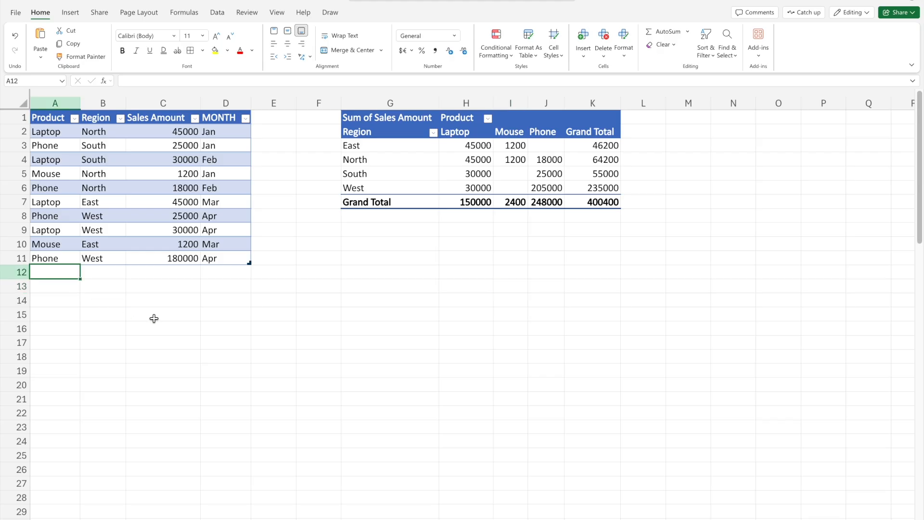
pyautogui.write('Lap')
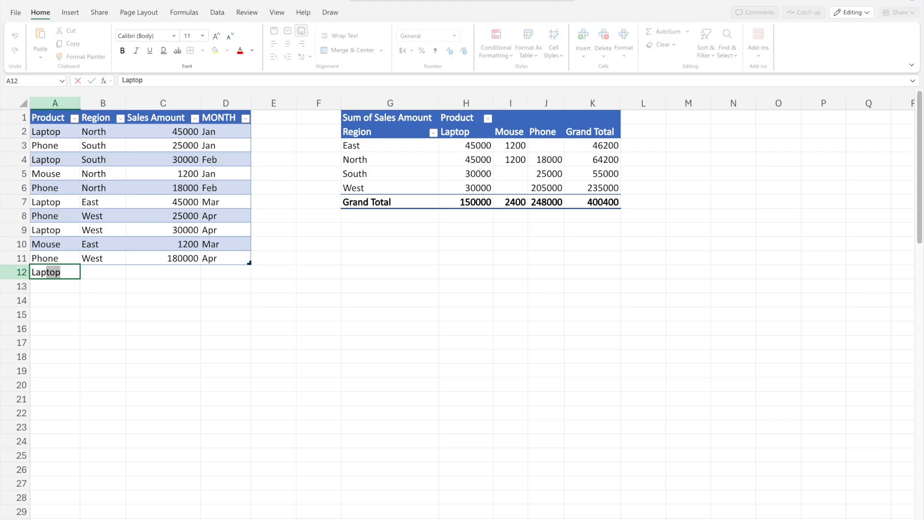
pyautogui.press('Tab')
pyautogui.write('s')
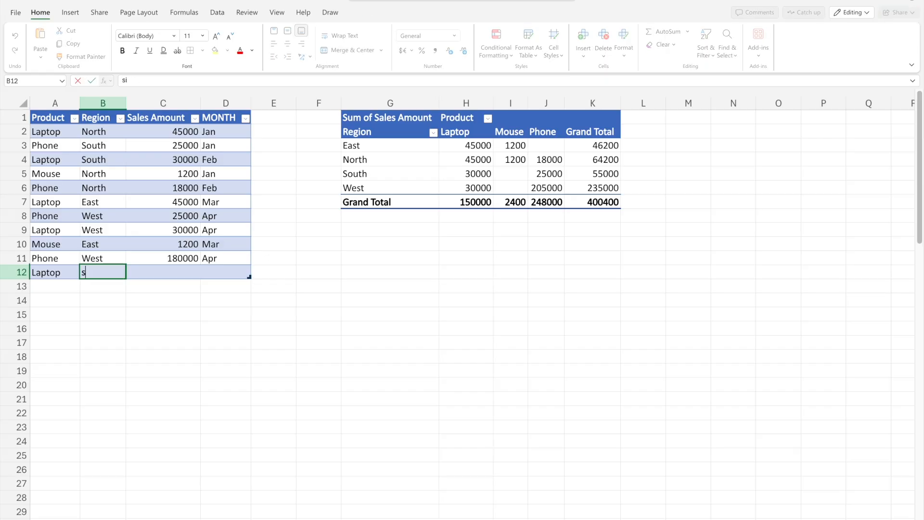
pyautogui.press('Tab')
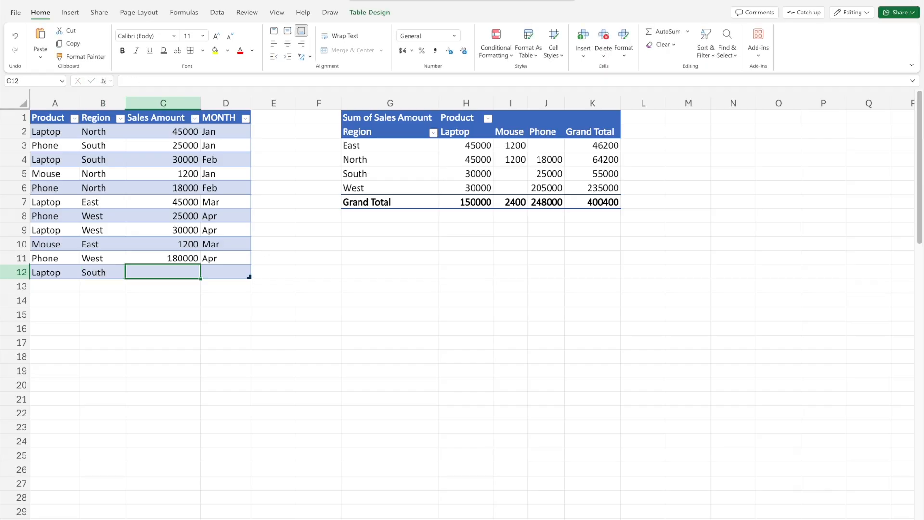
pyautogui.write('500')
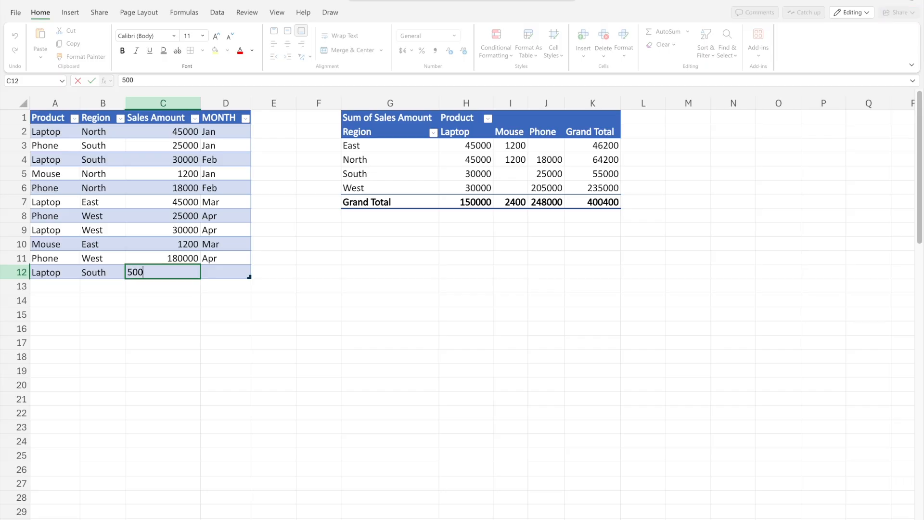
pyautogui.write('00')
pyautogui.press('Tab')
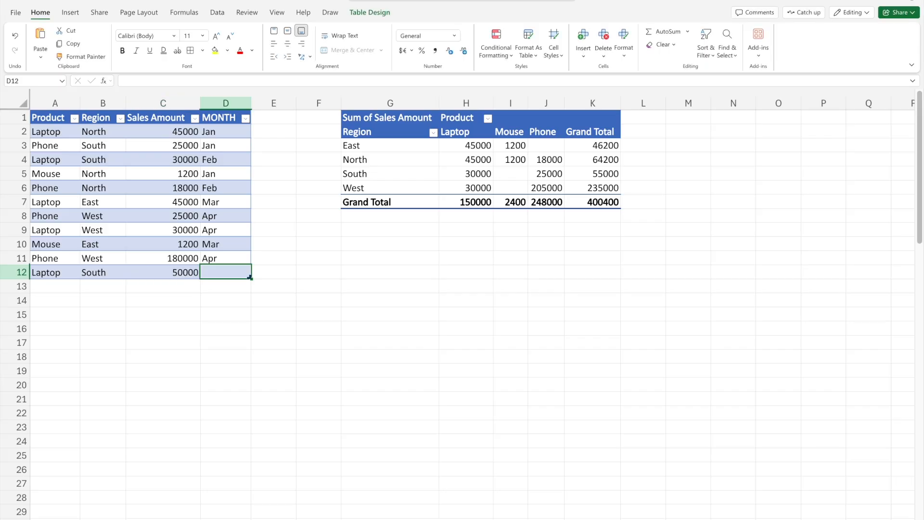
pyautogui.write('May')
pyautogui.press('Return')
pyautogui.press('Return')
pyautogui.press('Return')
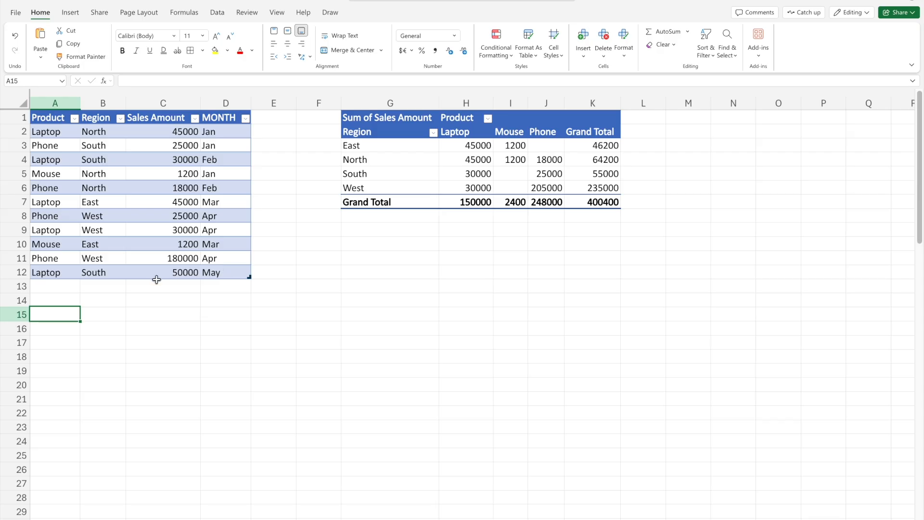
# - Refresh the PivotTable to include the new sales row
pyautogui.rightClick(464, 159)
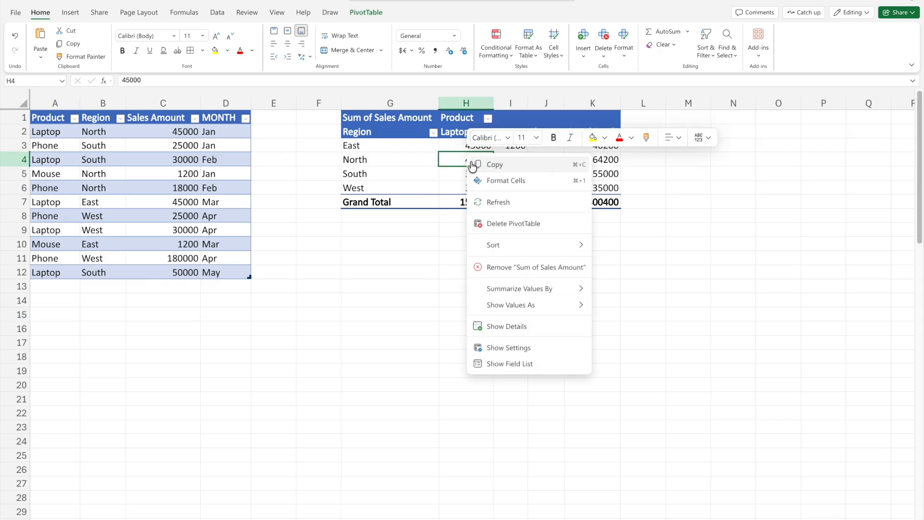
pyautogui.click(496, 202)
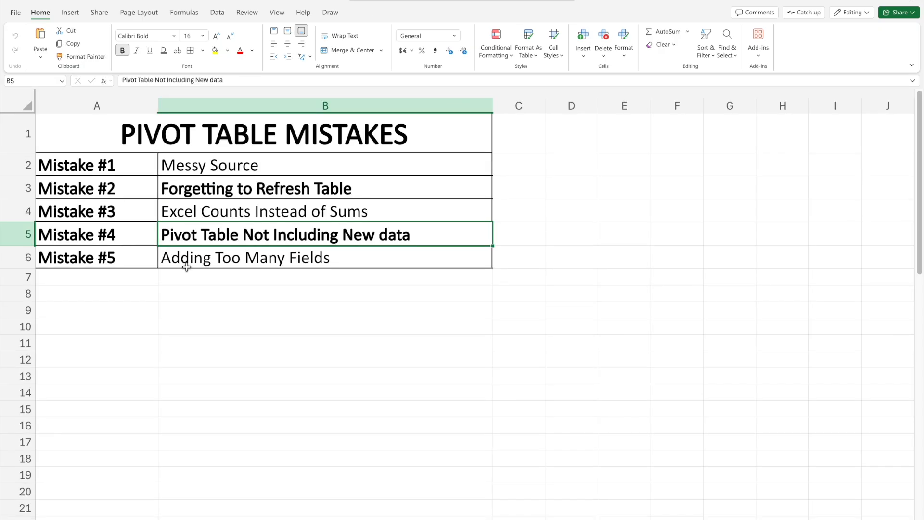
# - Review the Mistake #5 entry in the mistakes list and the Product, Region, Sales Amount and MONTH fields of the sales table
pyautogui.click(192, 264)
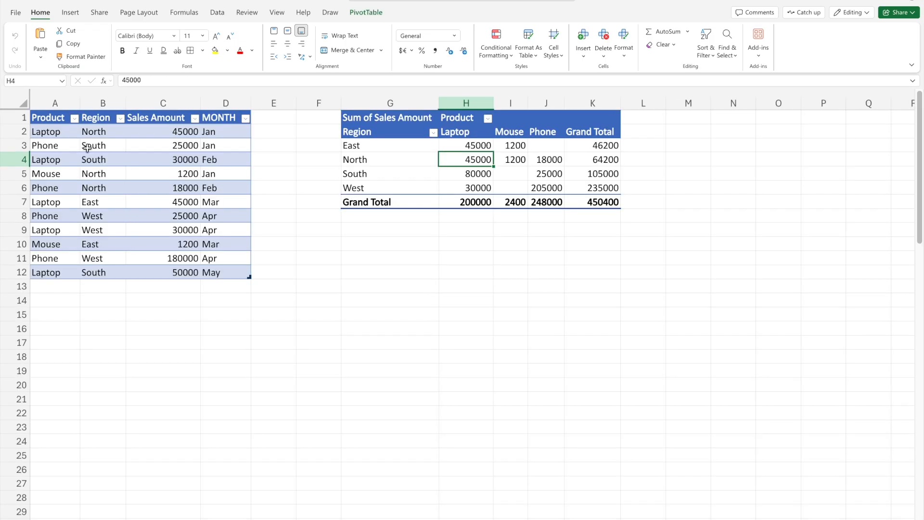
pyautogui.click(55, 112)
pyautogui.click(104, 120)
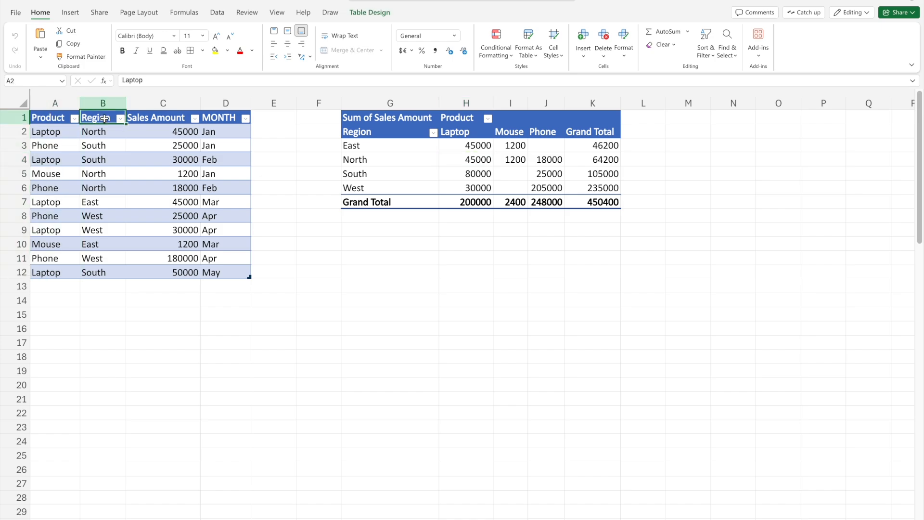
pyautogui.click(169, 113)
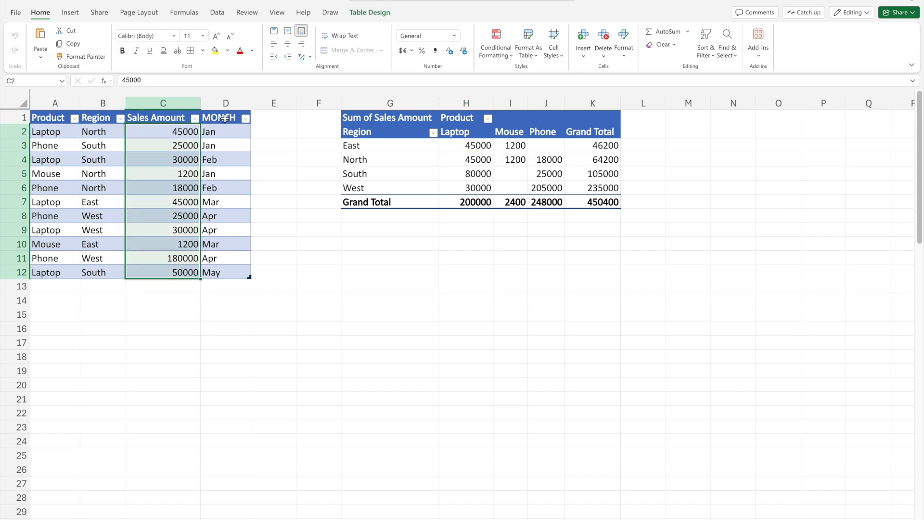
pyautogui.click(224, 118)
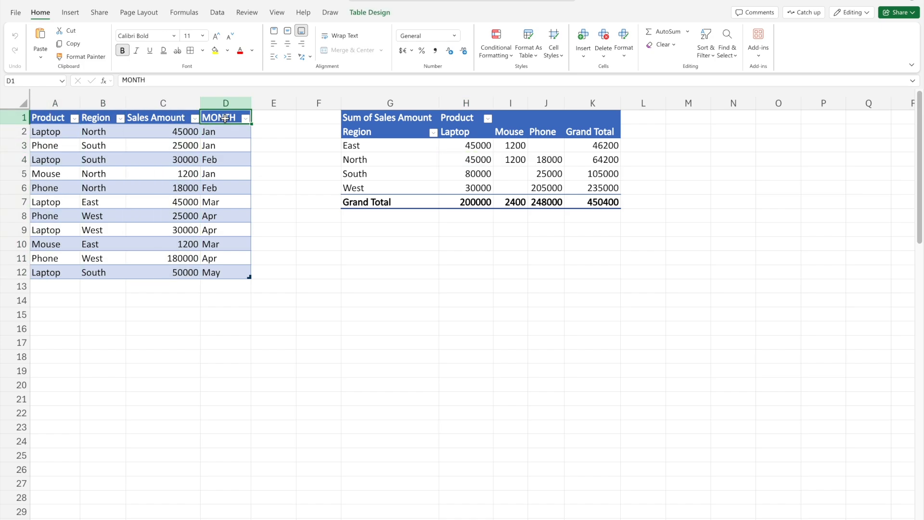